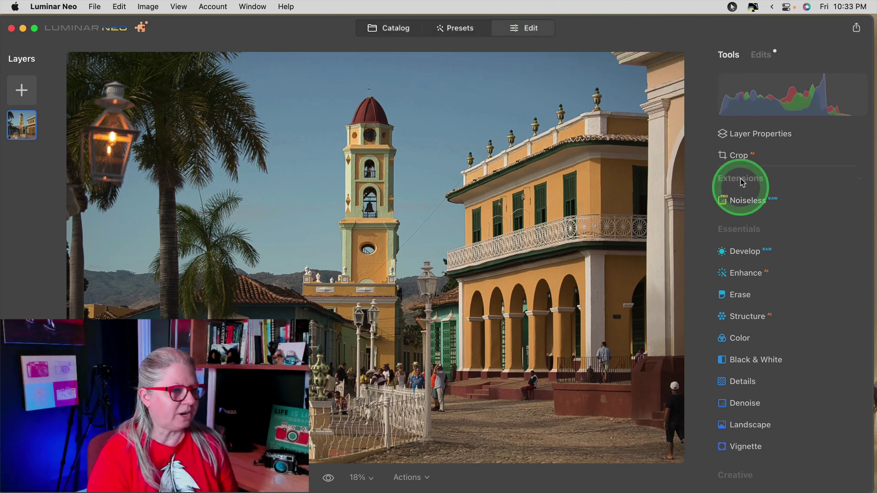
Step: Auto-level the town square photo with the Crop panel's Composition and Horizon Alignment controls
click(772, 155)
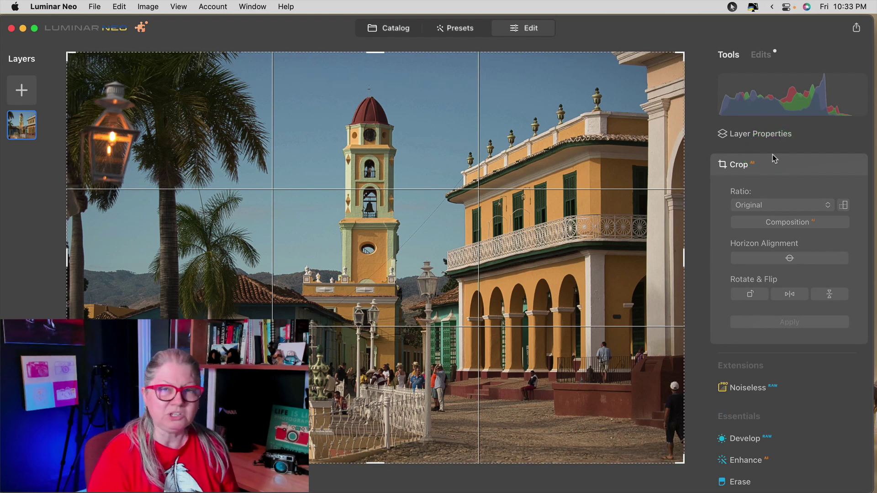
click(787, 222)
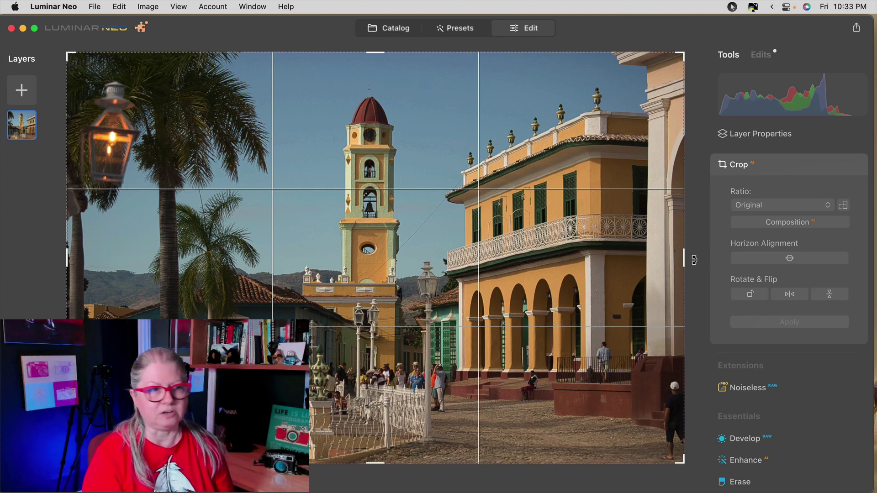
click(791, 260)
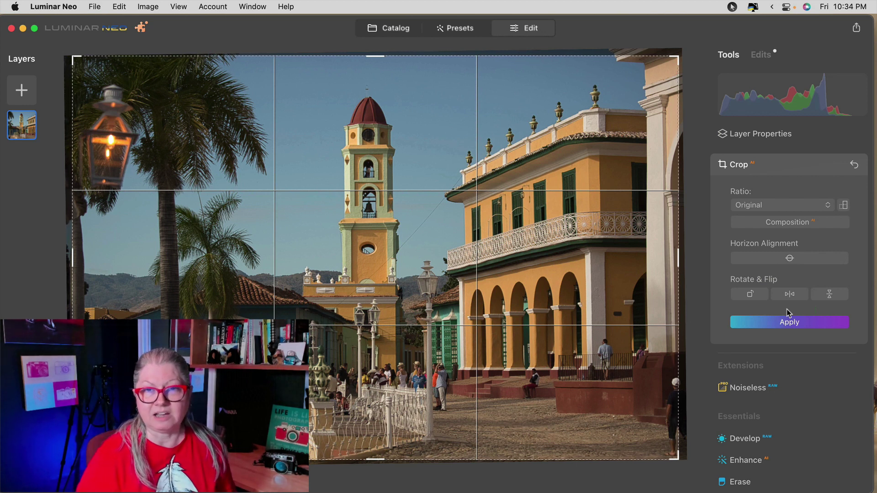
Step: Shift the photo within the crop box, widen the bottom-left corner, and apply the crop
click(790, 247)
click(791, 224)
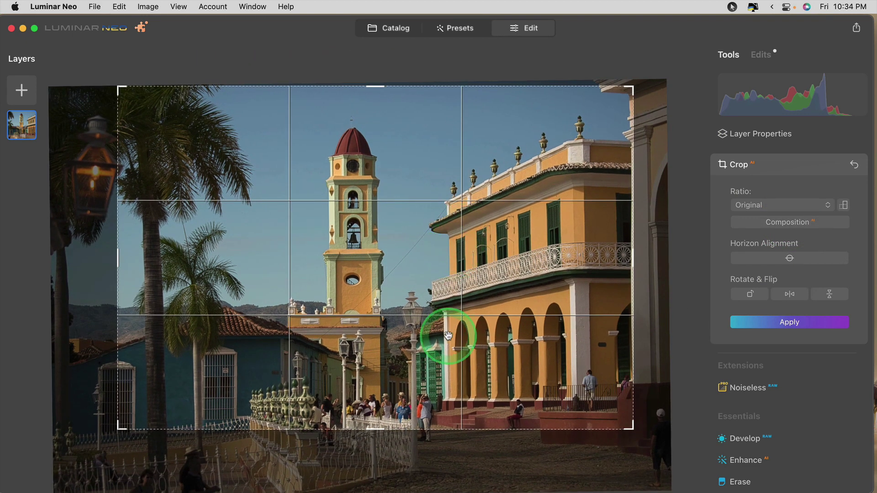
mouse_move(459, 352)
mouse_down()
mouse_move(464, 327)
mouse_move(459, 334)
mouse_up()
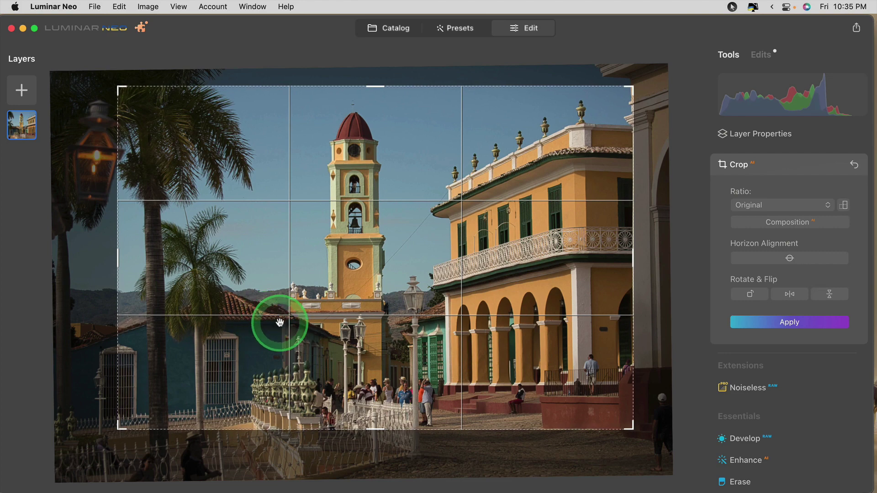
mouse_move(310, 320)
mouse_down()
mouse_move(298, 325)
mouse_move(303, 309)
mouse_move(313, 332)
mouse_move(336, 318)
mouse_move(317, 308)
mouse_move(319, 319)
mouse_up()
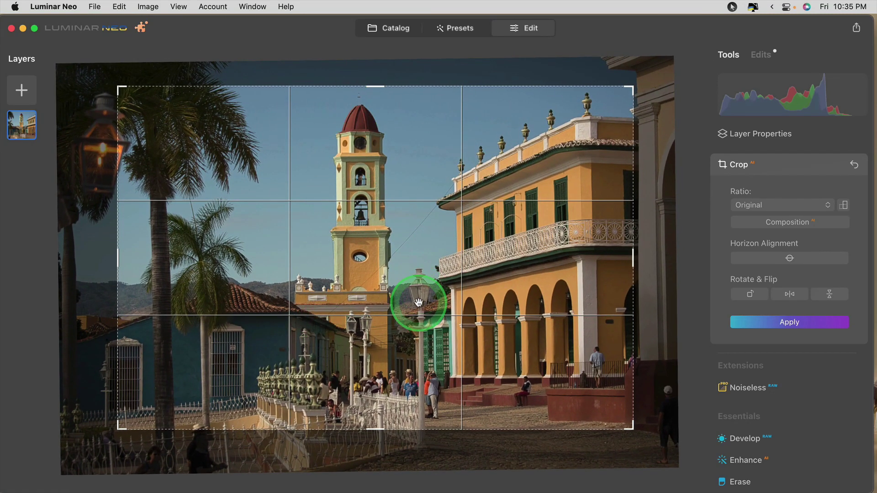
drag(417, 303, 404, 308)
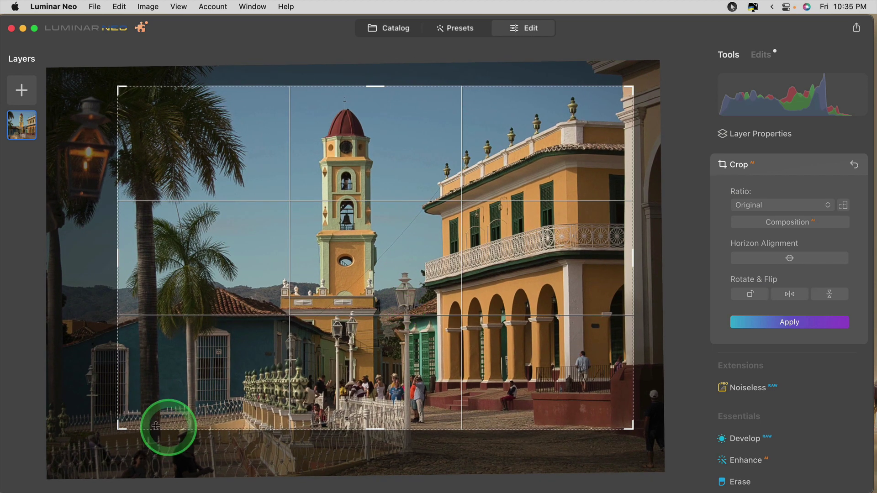
drag(119, 427, 92, 437)
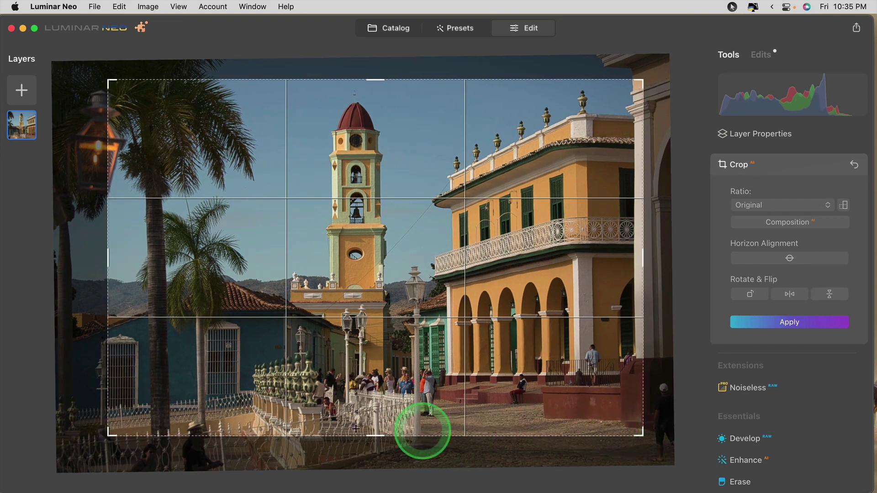
drag(527, 396, 565, 413)
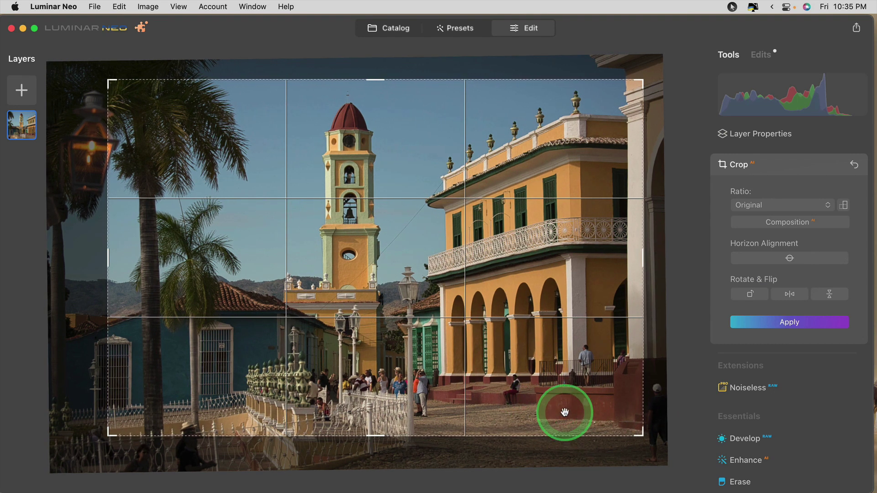
key(Return)
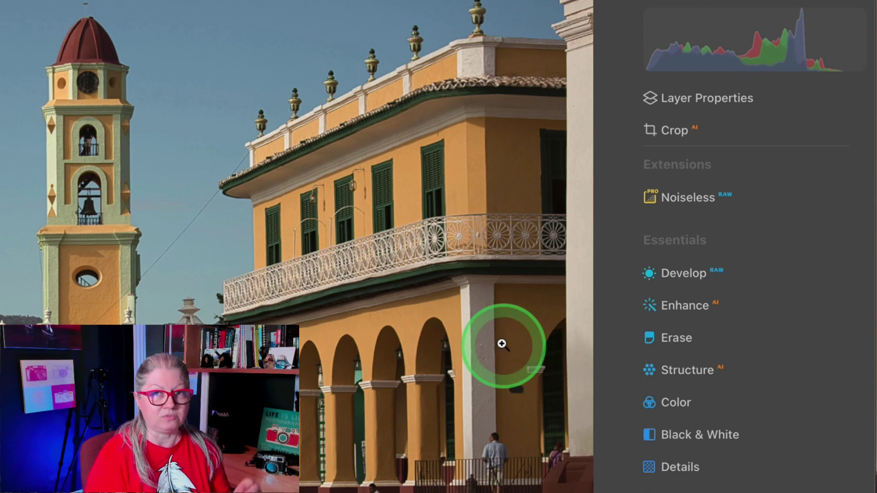
Step: Expand the Develop tool under Essentials, showing the Luminar Default profile and Light sliders
click(704, 282)
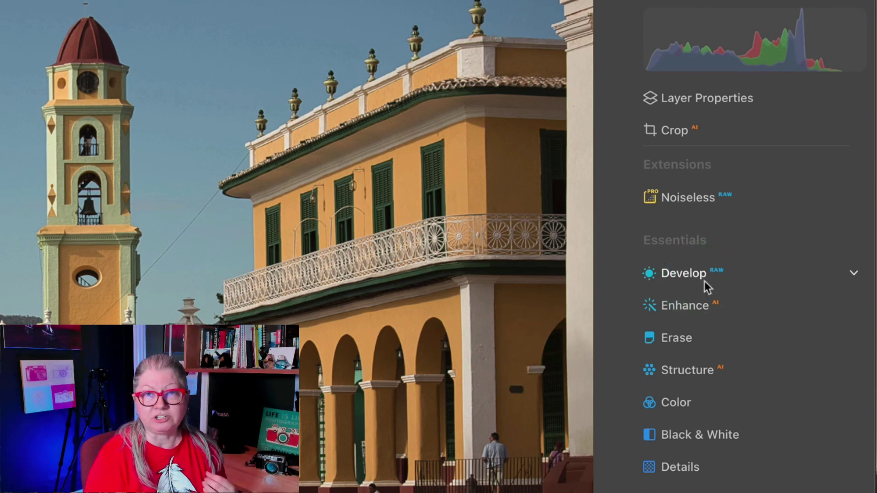
click(705, 280)
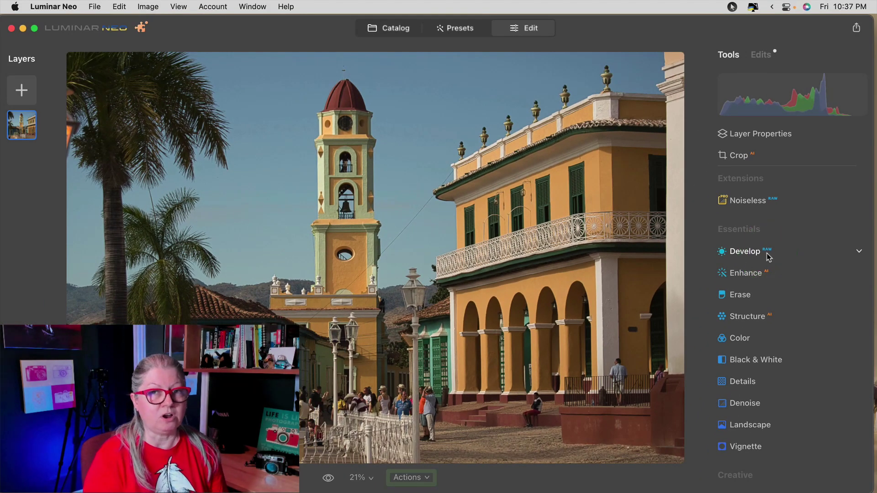
mouse_move(767, 254)
mouse_down()
mouse_move(750, 252)
mouse_move(785, 252)
mouse_up()
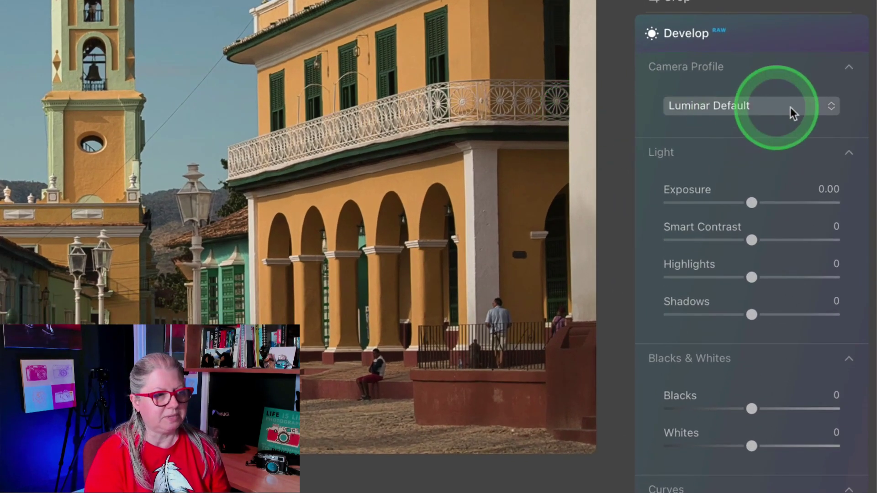
Step: Compare the Camera Landscape, Neutral, Faithful and Standard profiles, settling on Camera Landscape
click(802, 104)
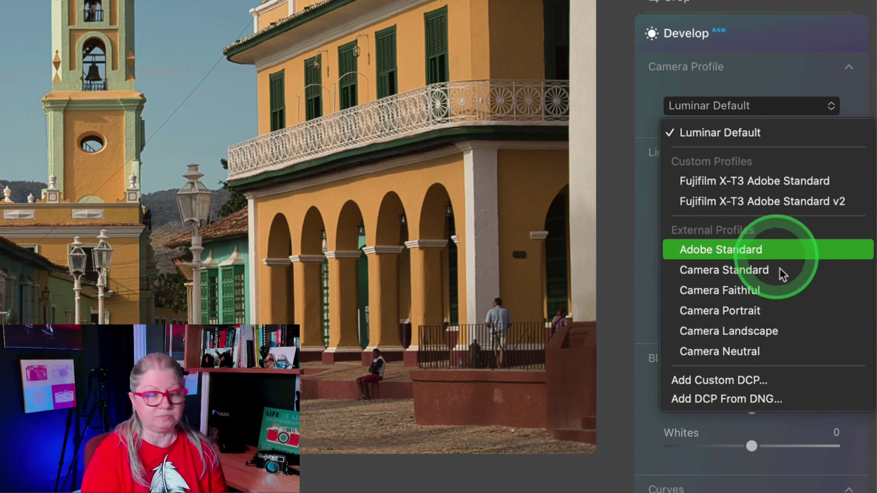
click(698, 331)
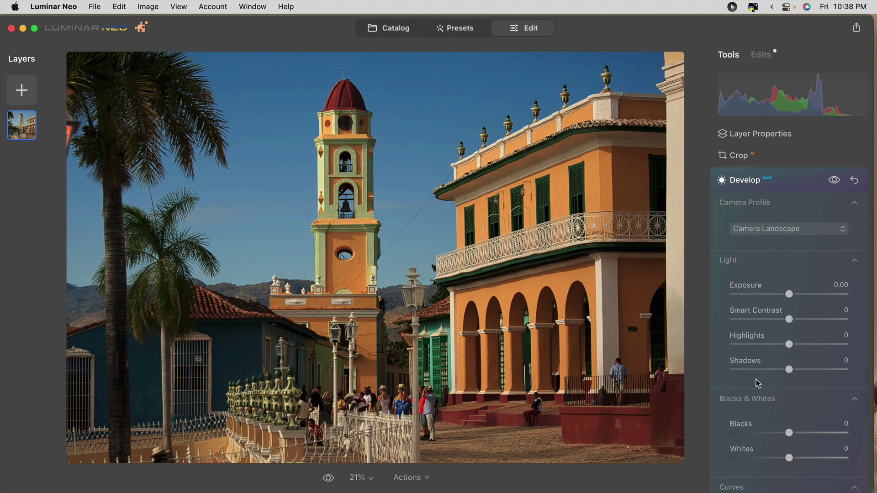
click(786, 229)
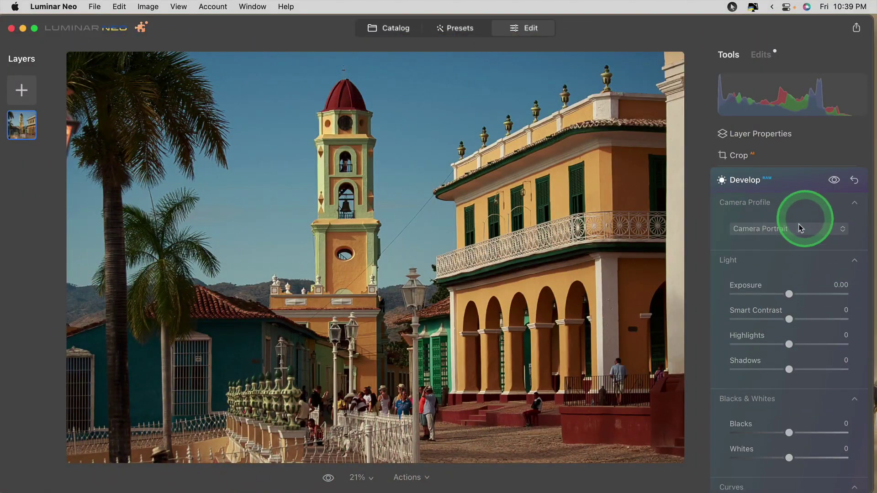
click(800, 229)
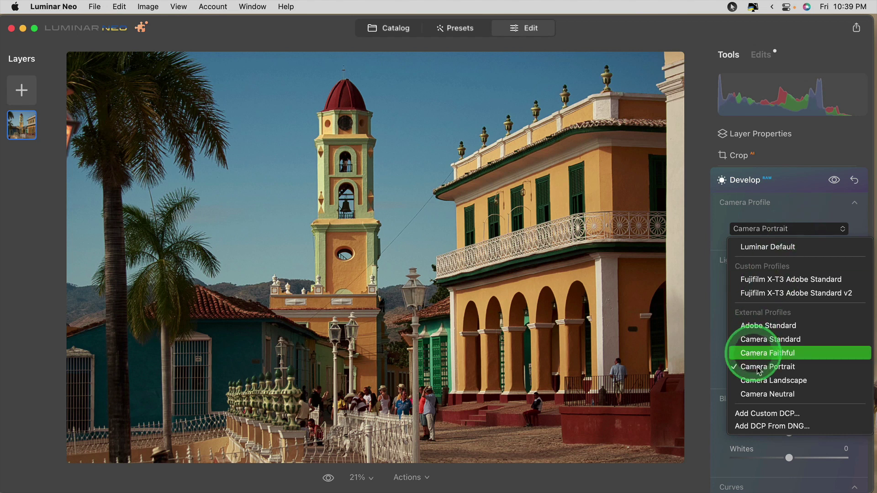
click(771, 394)
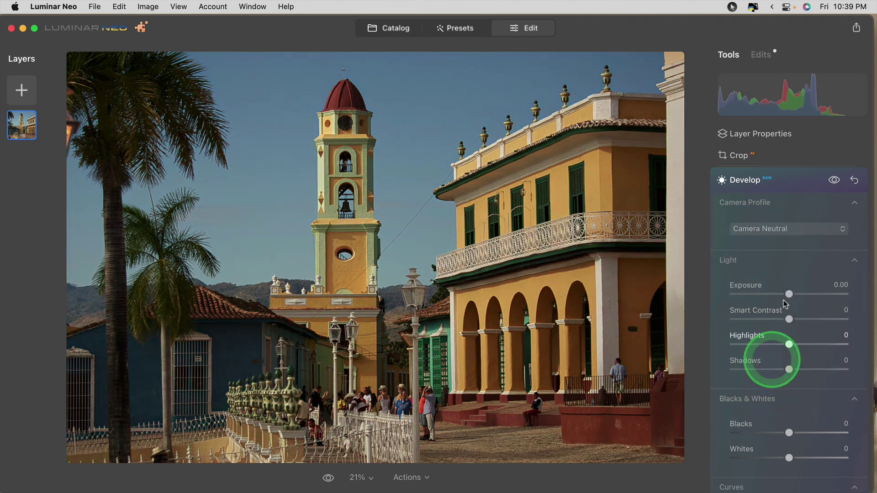
click(787, 232)
click(768, 353)
click(772, 229)
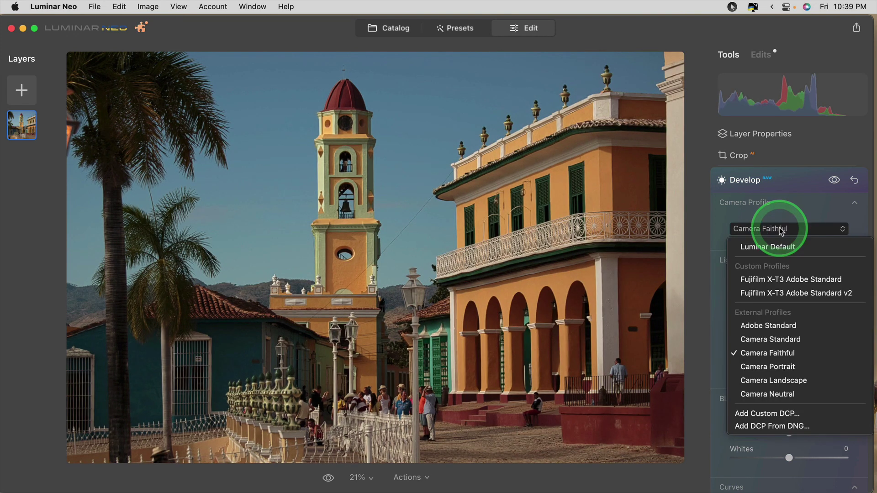
click(768, 339)
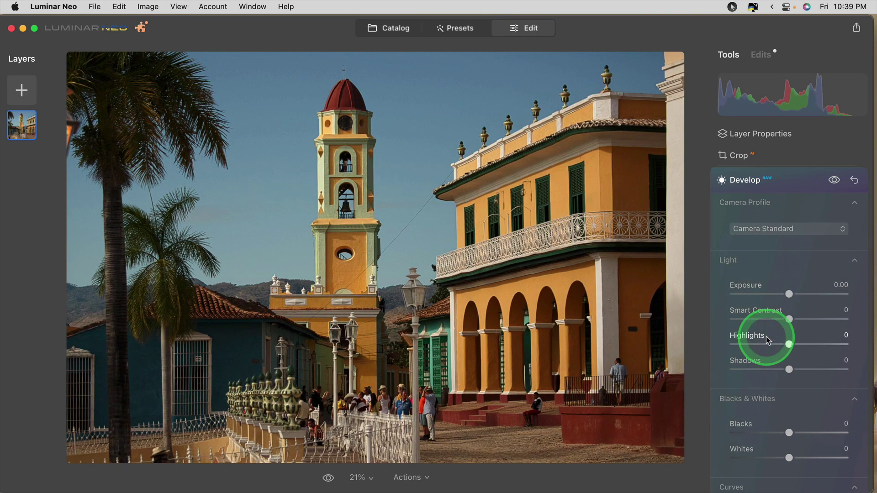
click(779, 230)
click(784, 381)
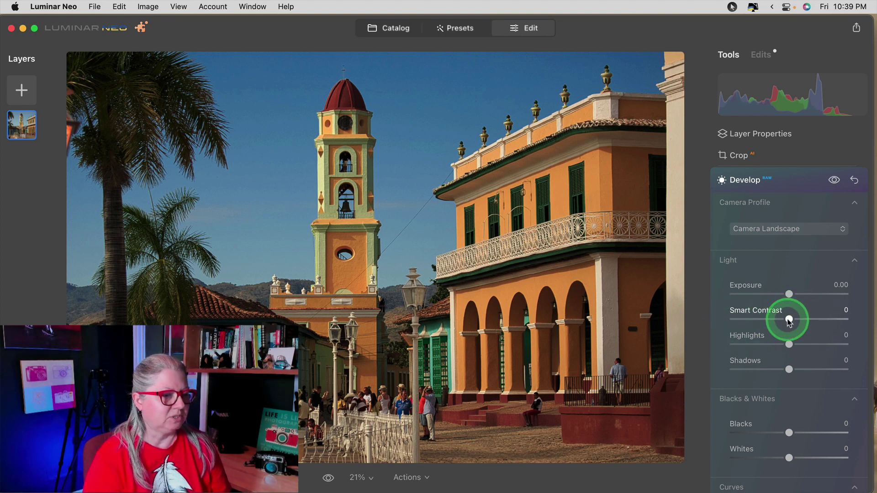
Step: Set Smart Contrast in the Develop Light section to 23
drag(790, 323, 759, 323)
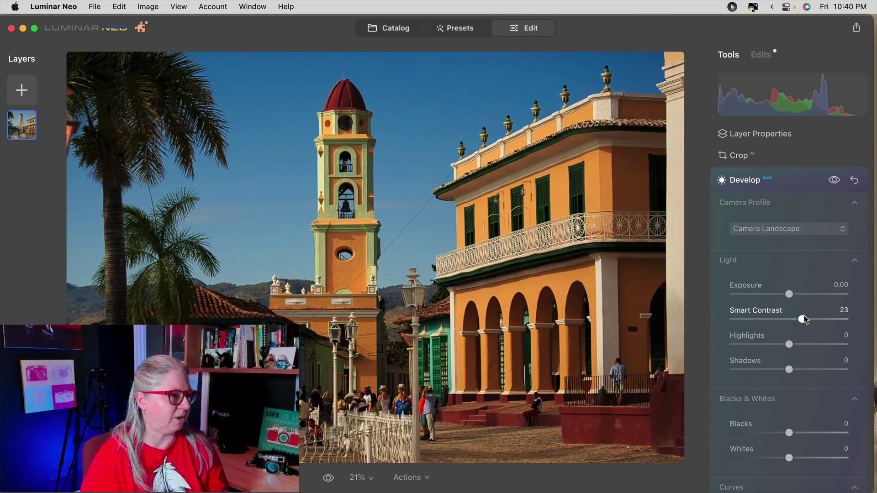
click(778, 273)
mouse_move(781, 270)
mouse_down()
mouse_move(816, 96)
mouse_move(769, 92)
mouse_move(747, 102)
mouse_move(801, 126)
mouse_up()
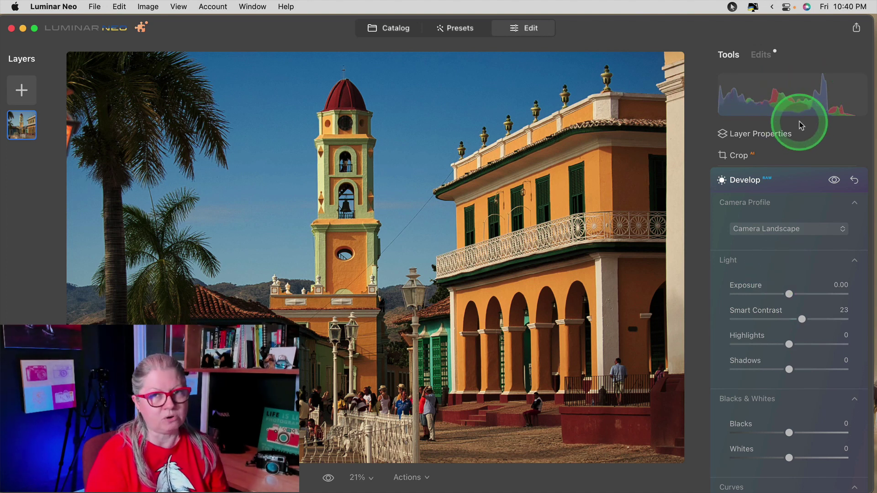
click(179, 6)
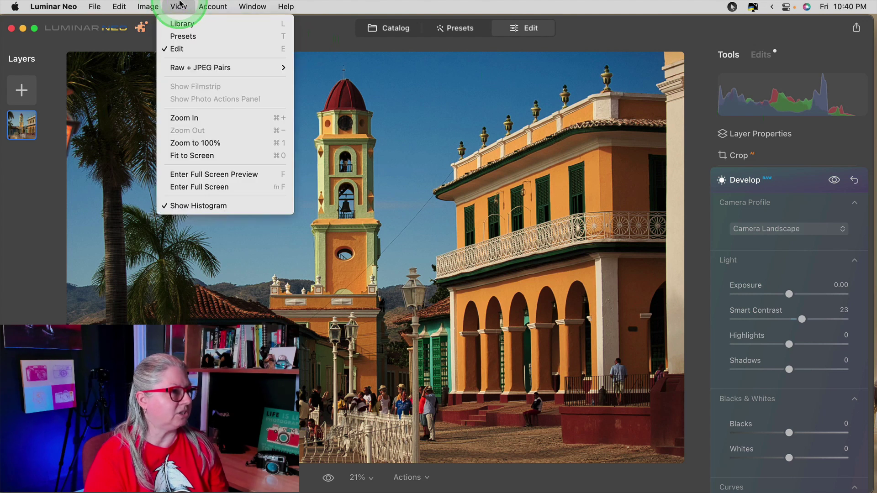
click(196, 206)
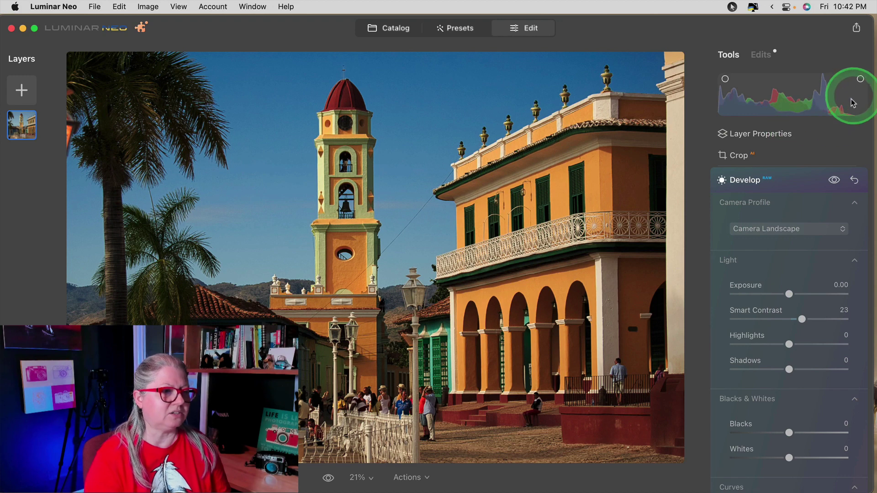
scroll(789, 365, down, 2)
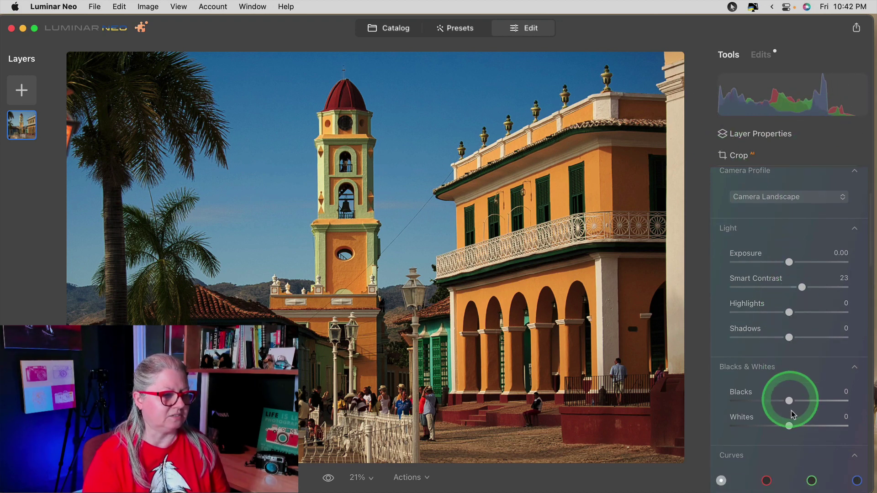
drag(788, 427, 857, 413)
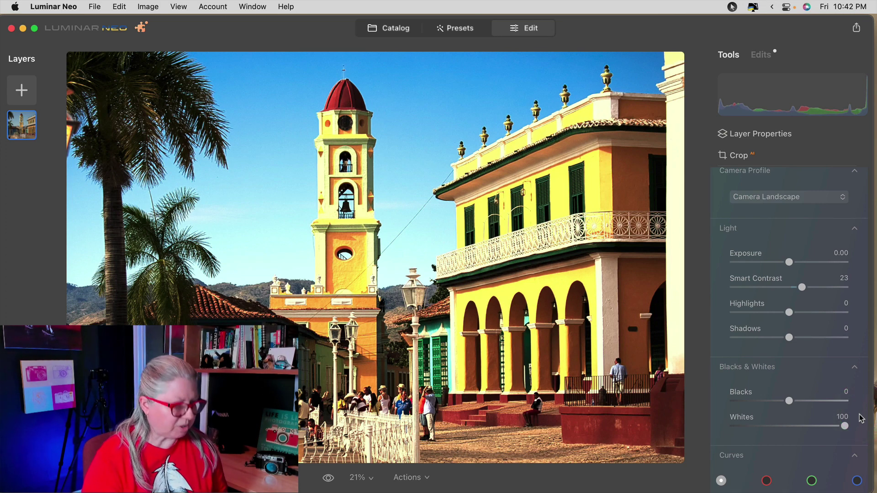
key(j)
click(732, 279)
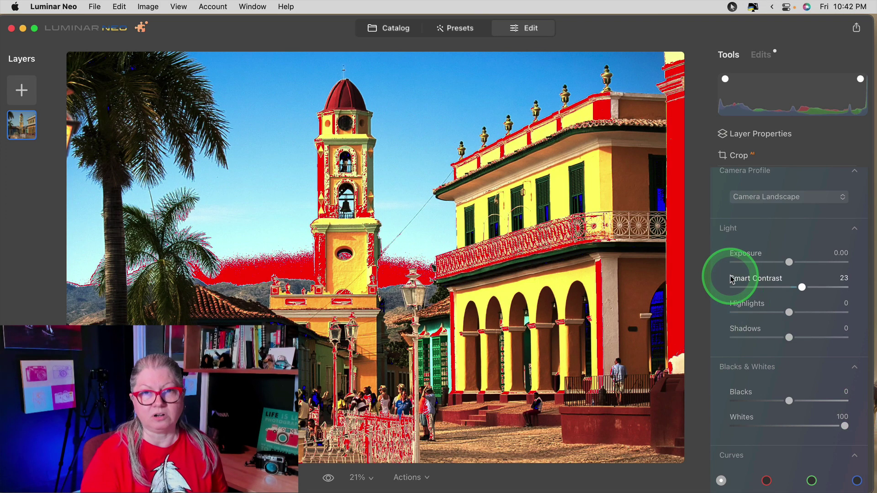
drag(786, 401, 774, 402)
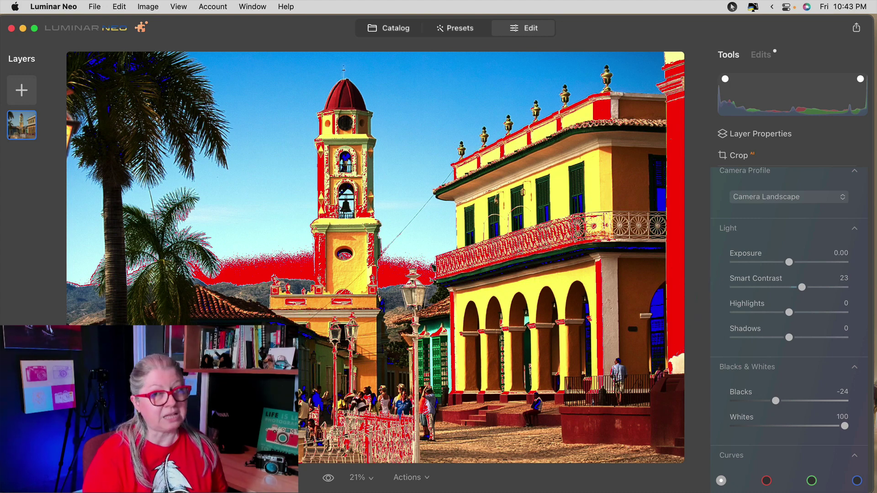
double_click(844, 426)
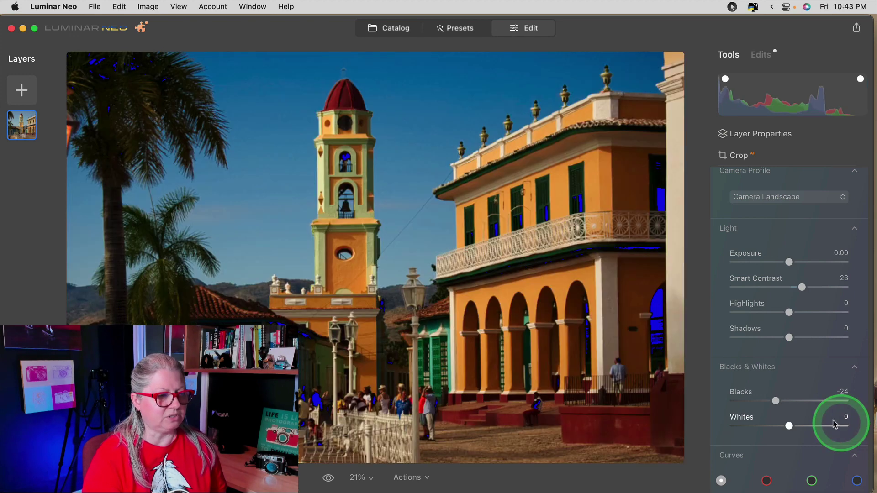
double_click(775, 401)
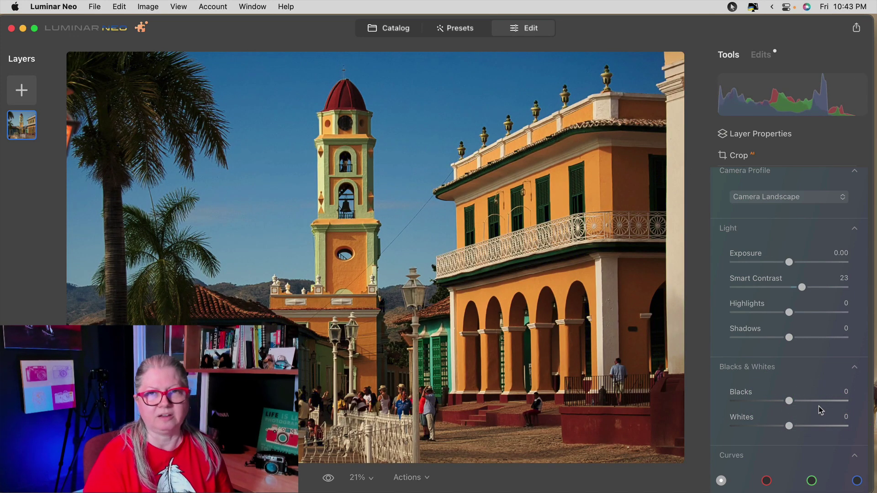
click(814, 136)
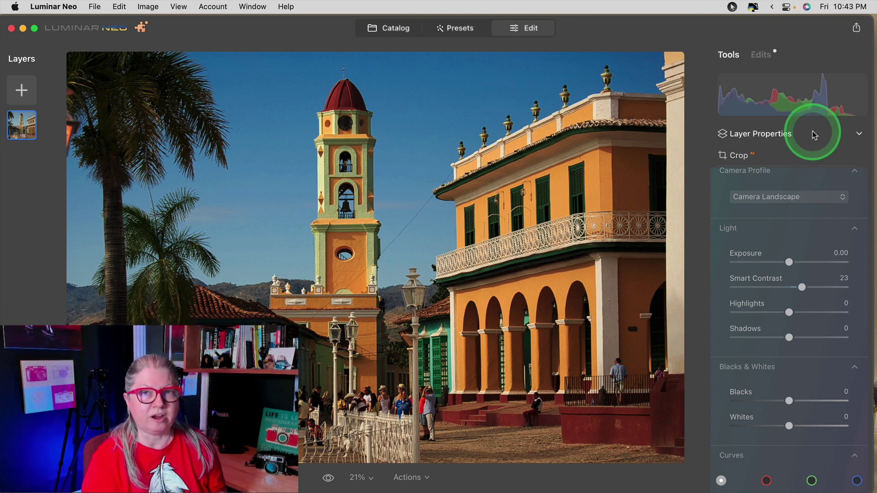
key(j)
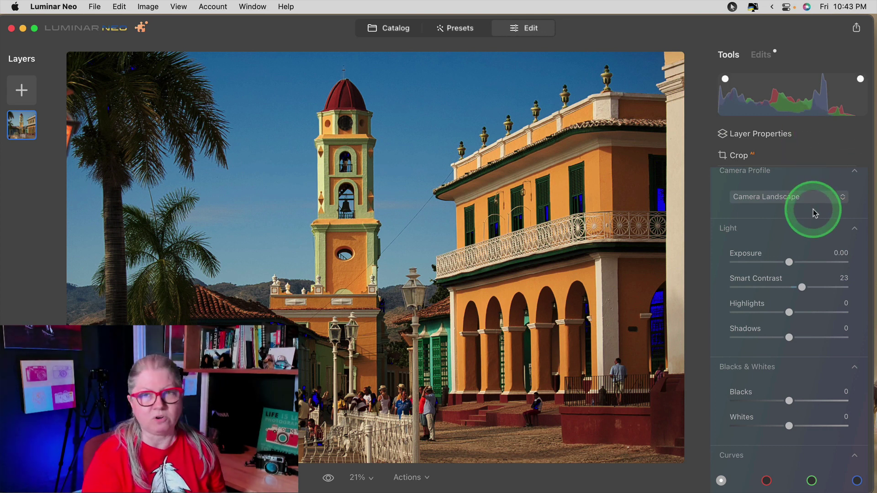
key(j)
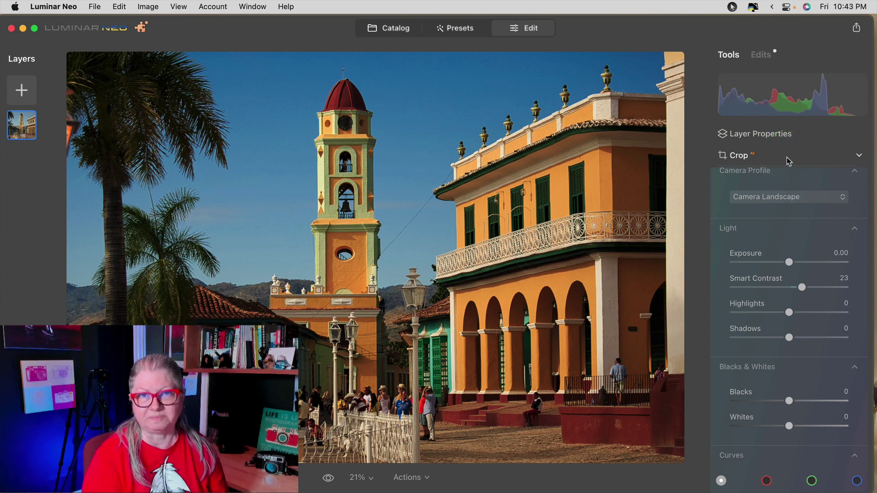
scroll(772, 255, up, 2)
scroll(764, 330, down, 8)
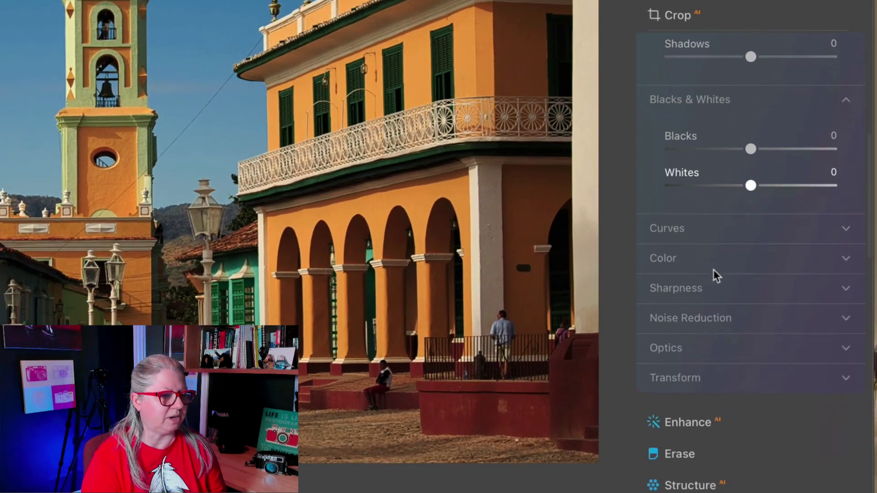
scroll(713, 269, down, 1)
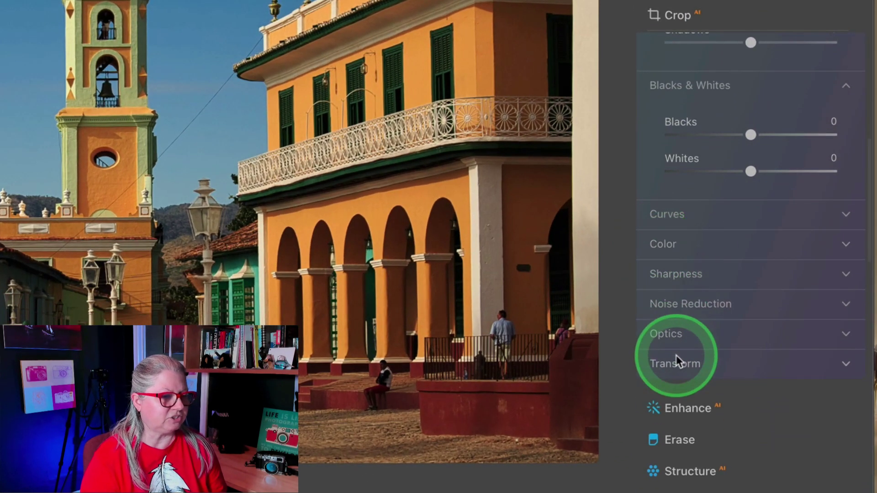
Step: Expand Develop's Color section, showing As Shot white balance at Temperature 6873, Tint 3
click(662, 245)
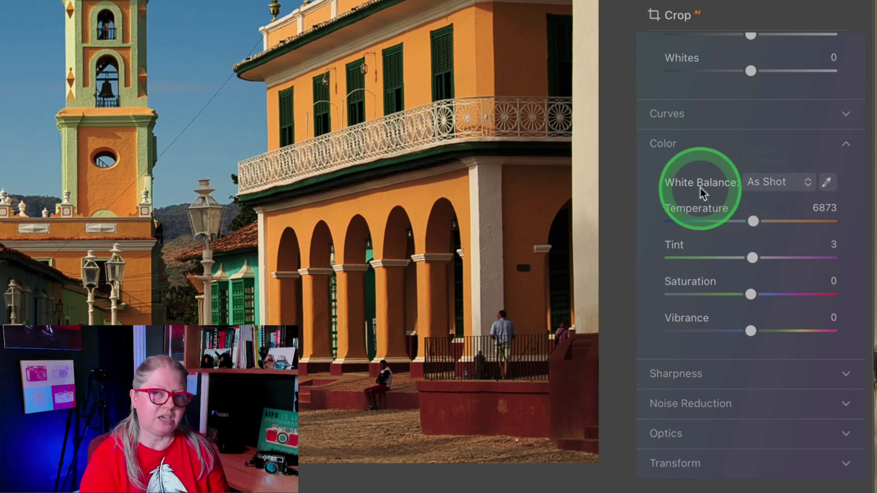
Step: Try the Daylight and Cloudy white balance presets, then settle on Shade at Temperature 7500
click(771, 183)
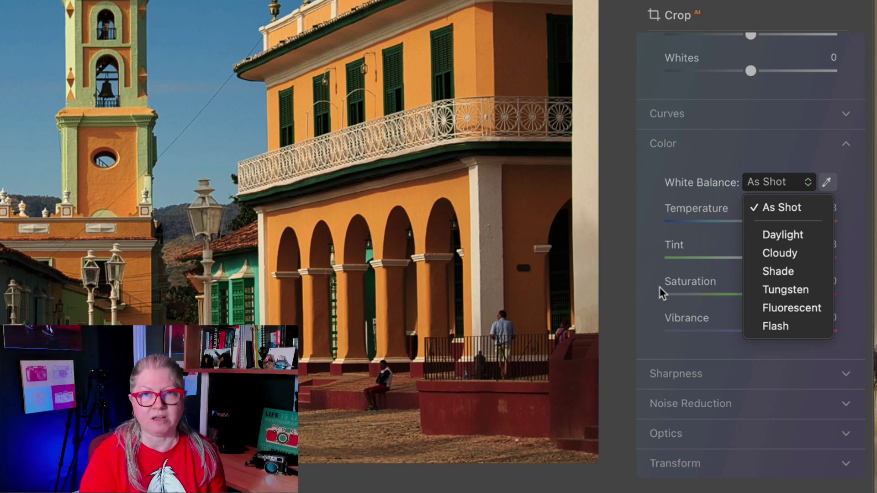
click(772, 236)
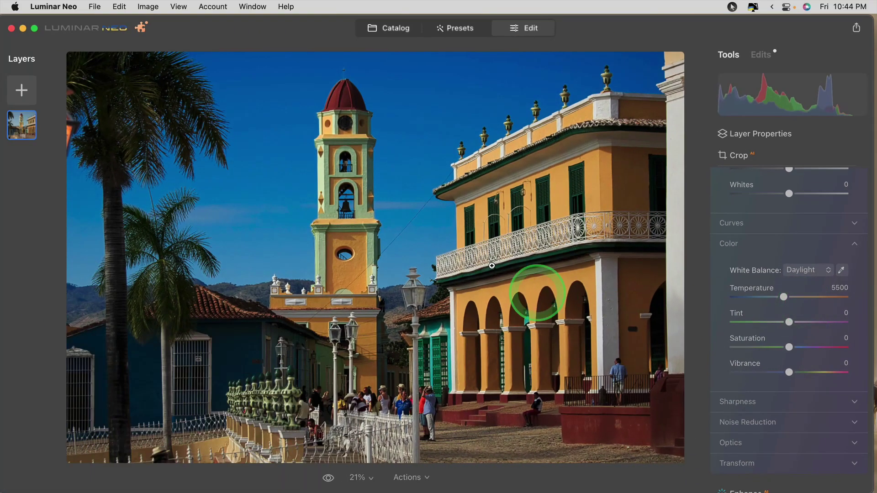
click(806, 270)
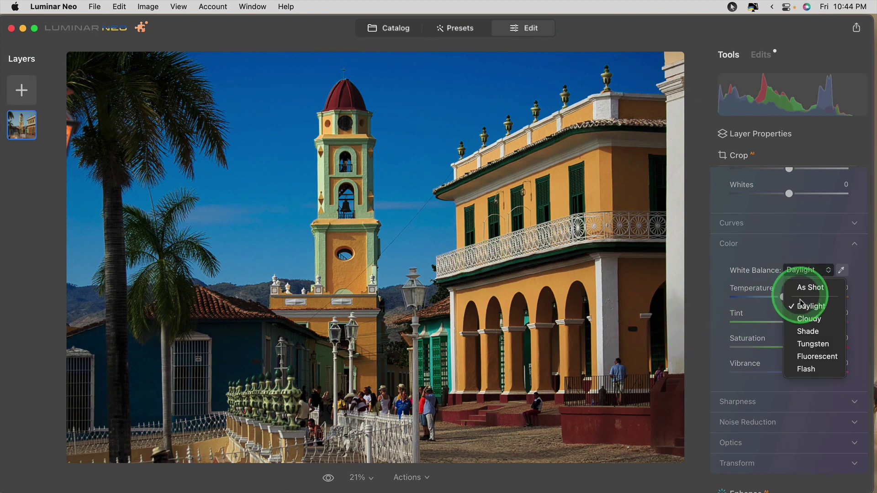
click(804, 319)
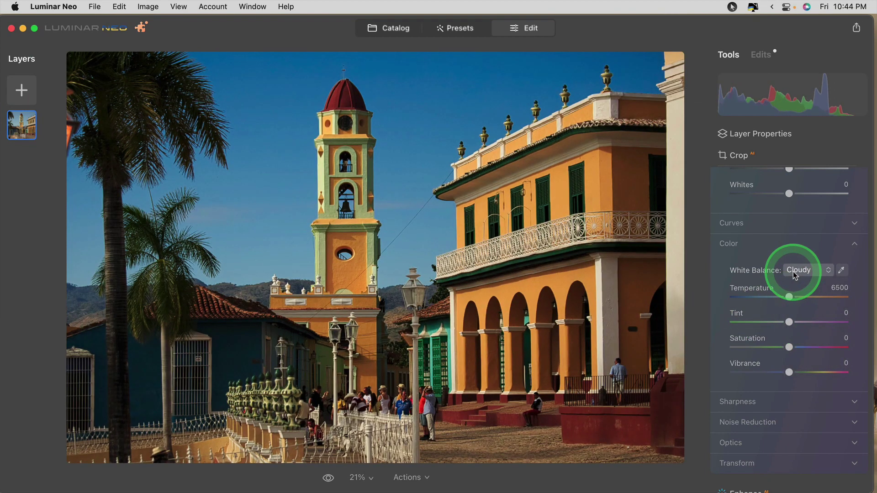
click(794, 270)
click(802, 331)
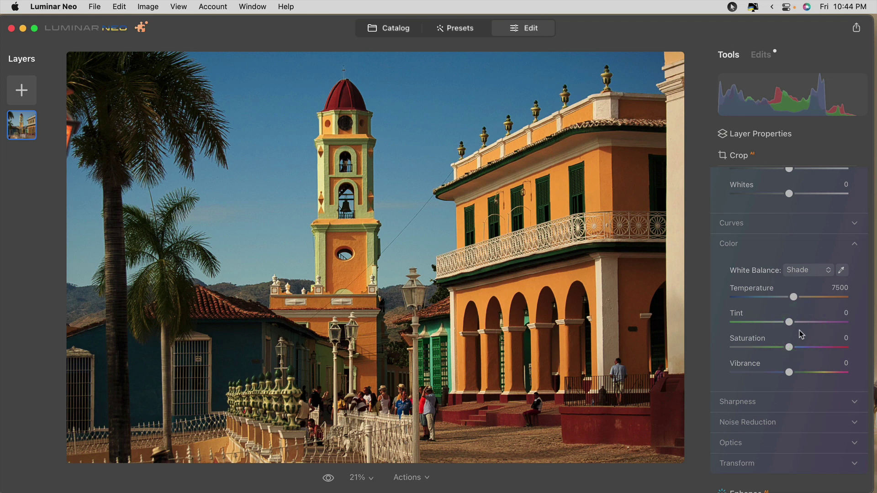
Step: Sample a neutral spot along the building edge with the white balance picker
click(842, 272)
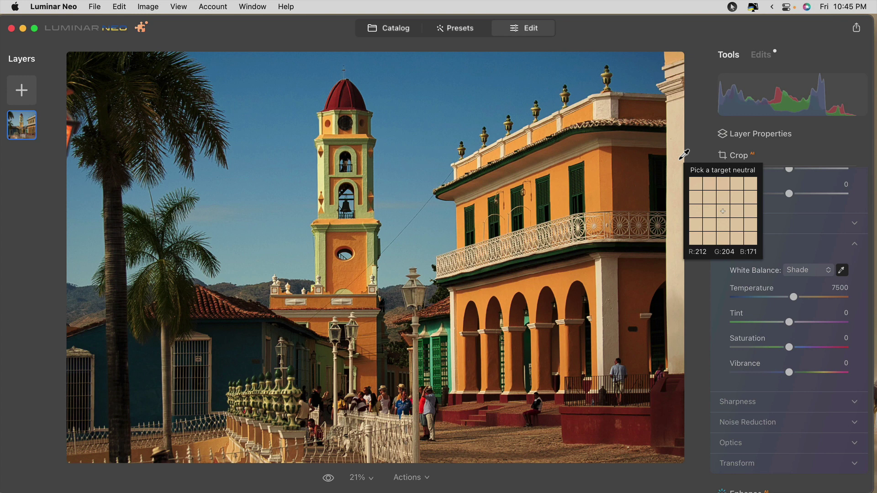
mouse_move(684, 155)
mouse_down()
mouse_move(681, 197)
mouse_move(679, 140)
mouse_up()
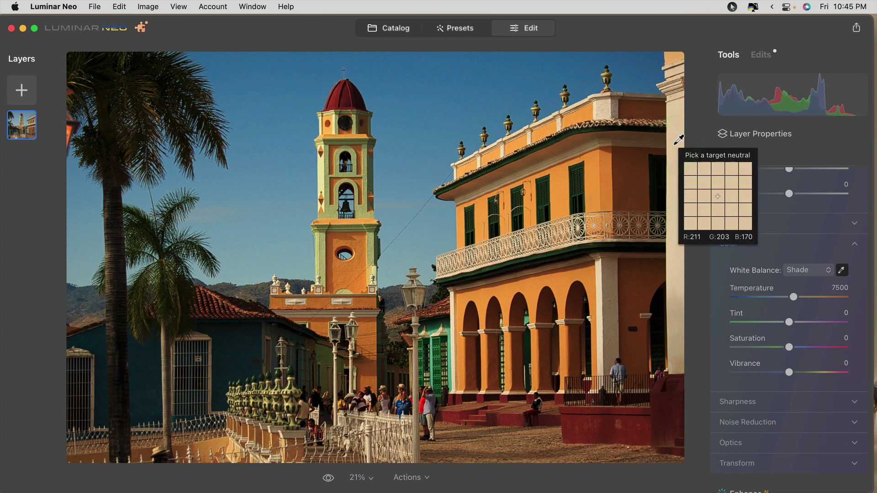
drag(679, 140, 680, 183)
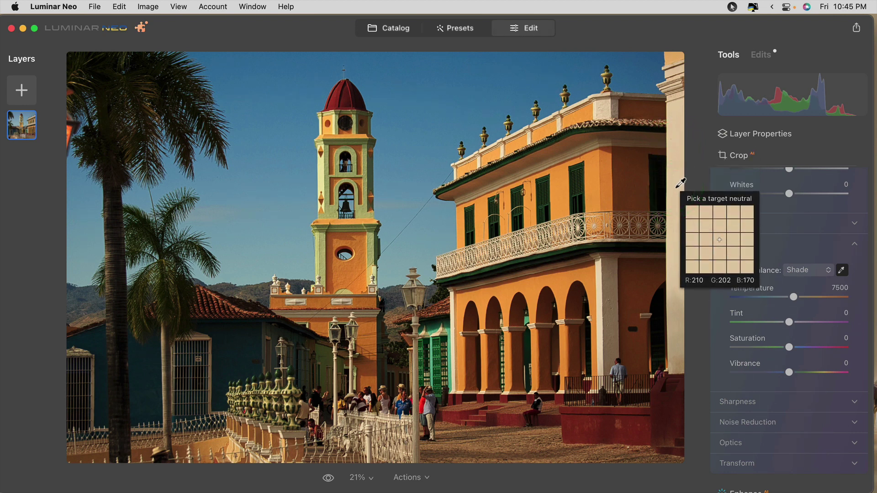
click(677, 186)
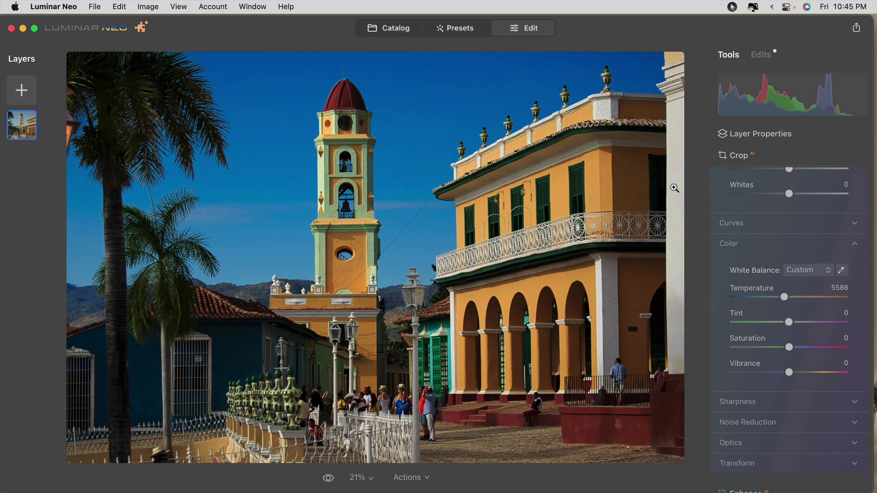
mouse_move(675, 187)
mouse_down()
mouse_move(669, 250)
mouse_move(667, 129)
mouse_move(669, 273)
mouse_up()
Step: Re-sample neutral areas of the photo, ending at Custom white balance, Temperature 5309, Tint 3
click(842, 270)
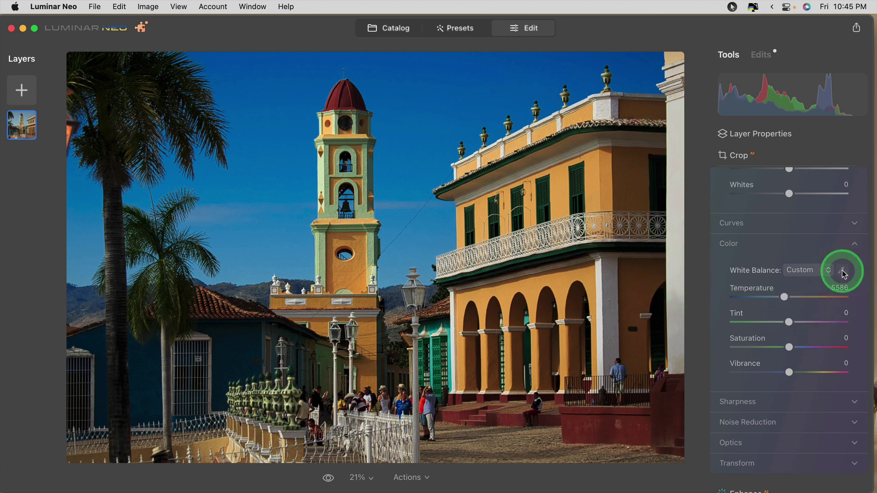
drag(790, 333, 607, 276)
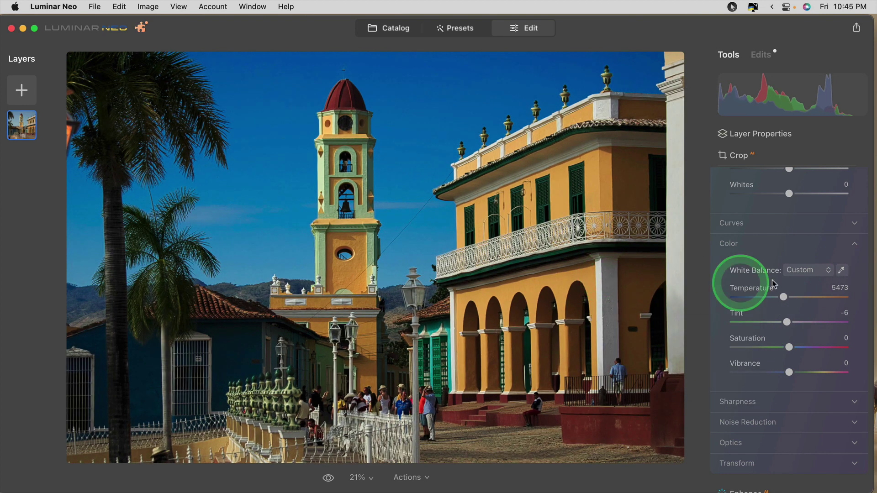
click(842, 270)
drag(358, 409, 367, 444)
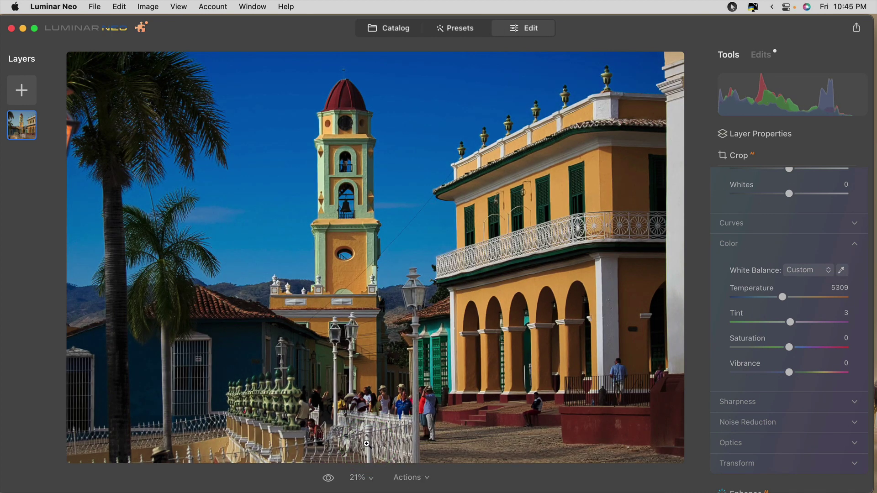
click(758, 314)
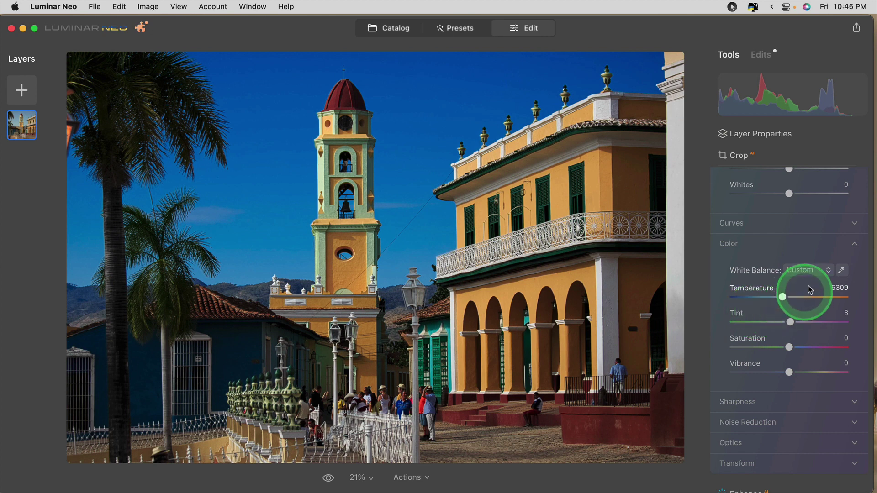
click(841, 270)
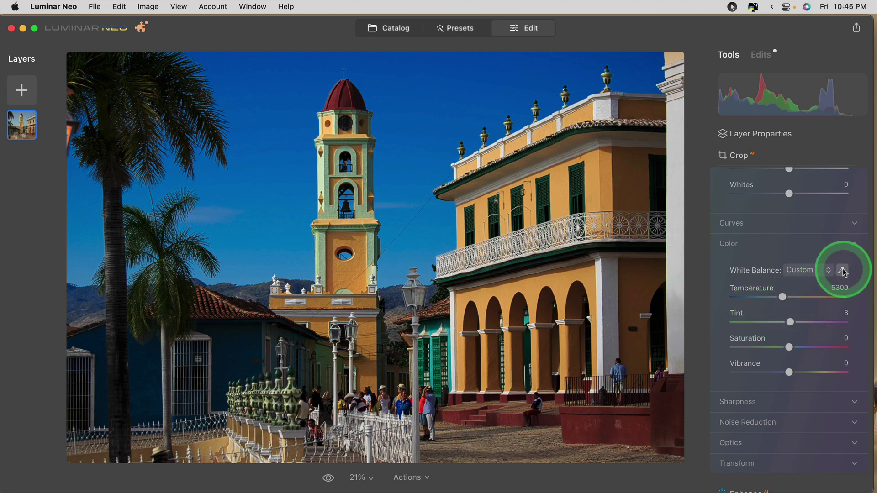
Step: Pick the white column as the neutral point, giving Temperature 5816 and Tint 0
click(597, 274)
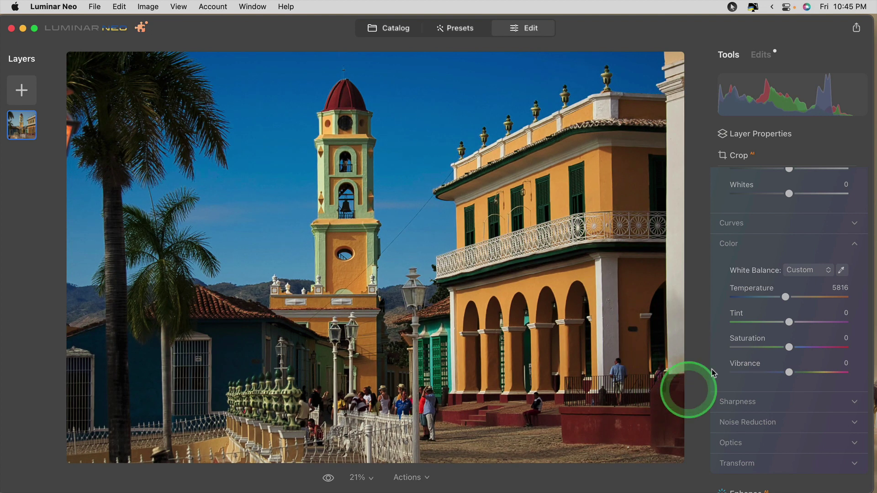
click(798, 345)
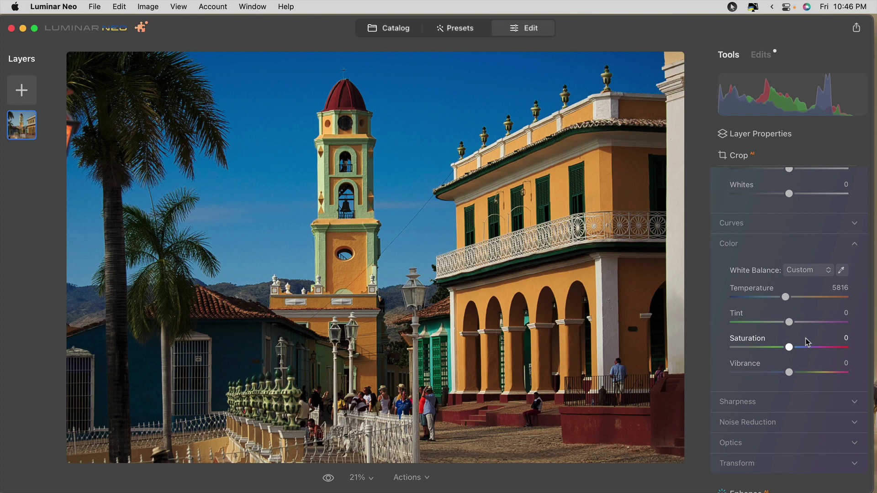
click(787, 321)
click(730, 348)
click(788, 345)
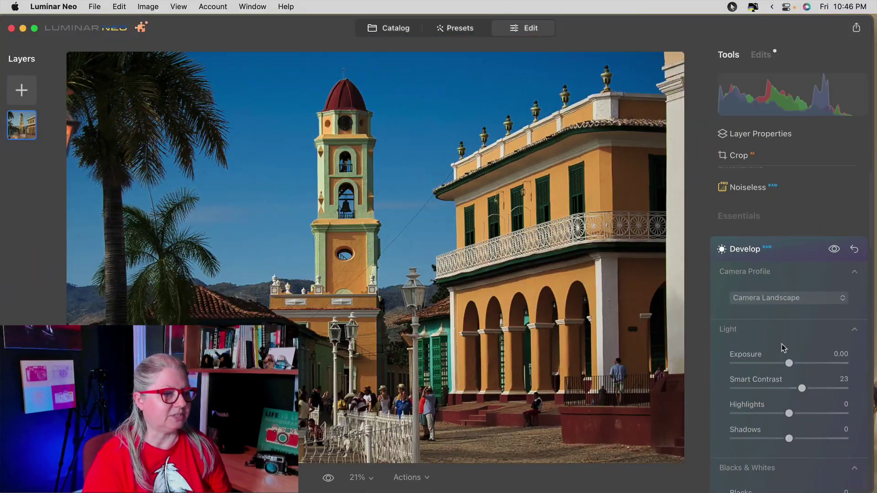
Step: Open the seagull photo and bring up its Erase tool with brush Size 20
click(768, 299)
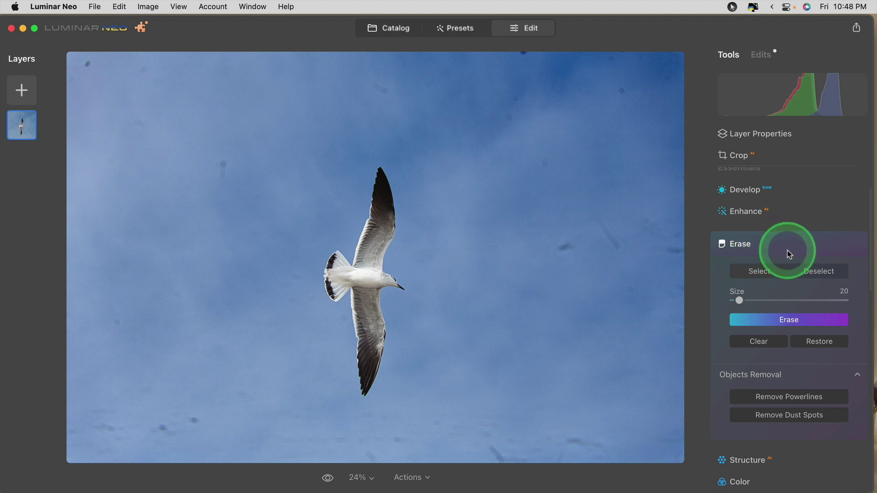
scroll(790, 254, down, 2)
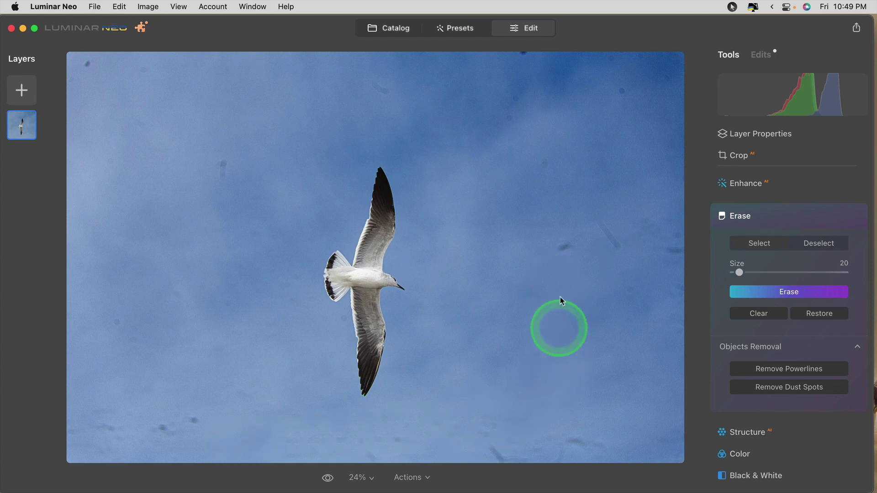
Step: Run Remove Dust Spots on the seagull sky and toggle the preview to compare before and after
click(788, 388)
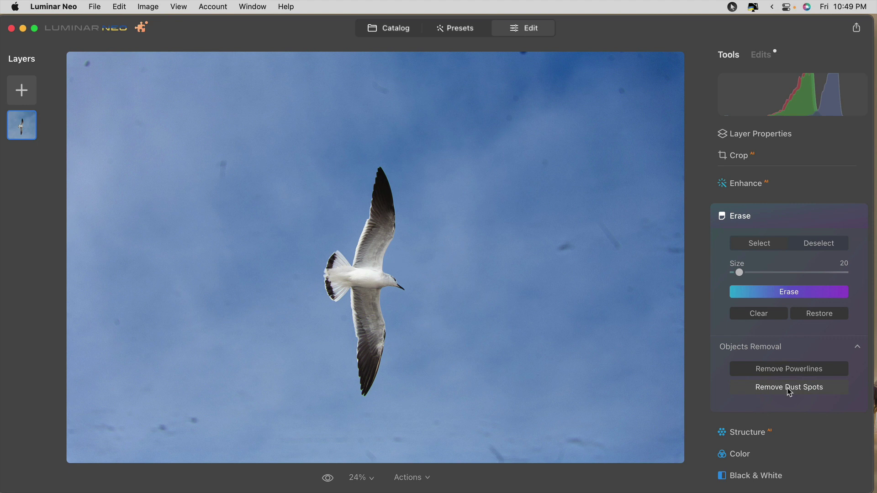
click(790, 389)
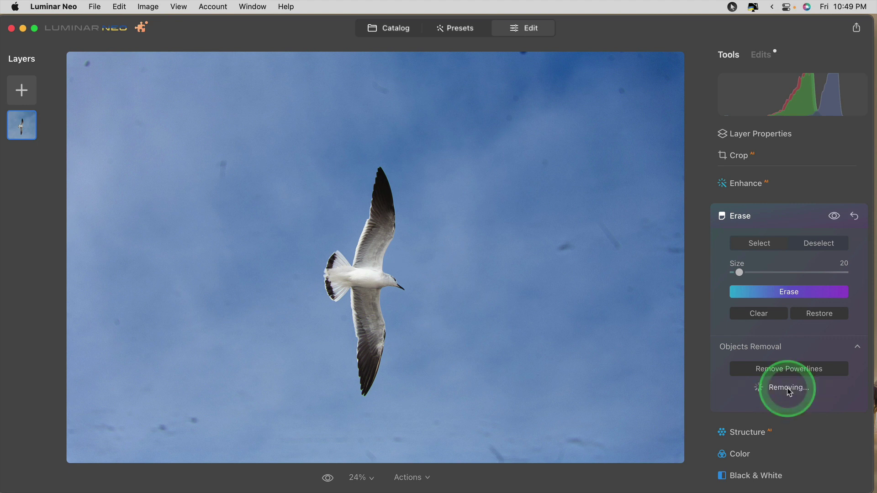
click(832, 217)
click(832, 219)
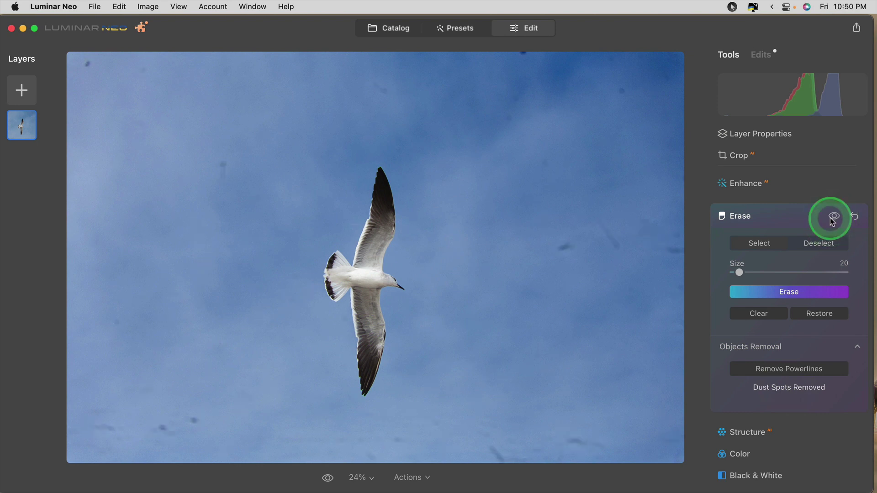
click(832, 220)
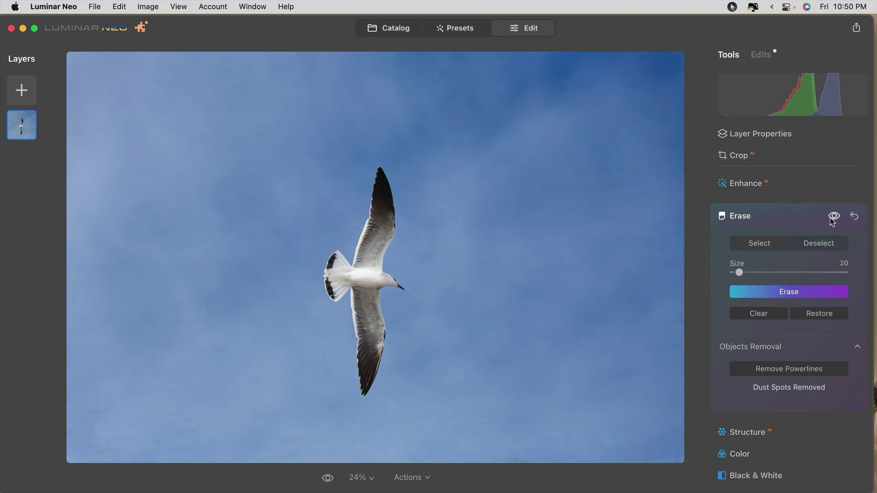
Step: Change options in the Erase panel, leaving the brush Size at 20
click(774, 313)
click(779, 303)
click(781, 421)
click(775, 372)
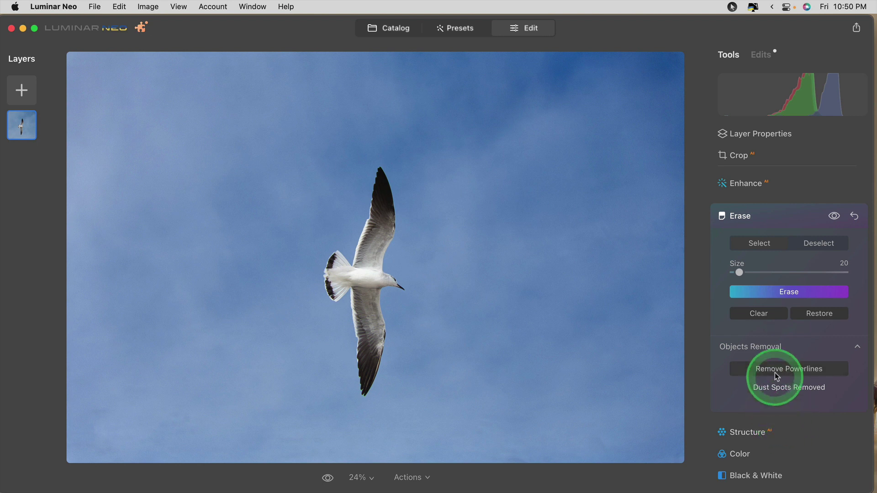
Step: On the plaza photo, run Remove Powerlines in Erase and toggle the preview to compare
click(785, 214)
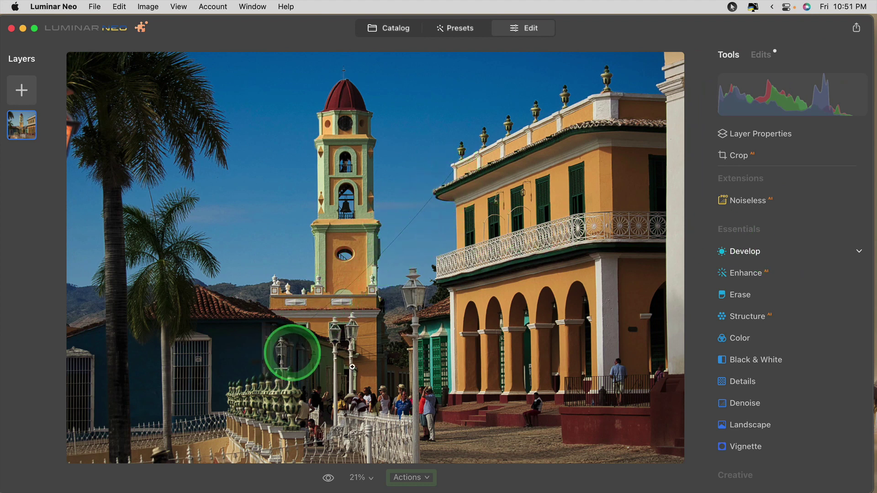
click(743, 296)
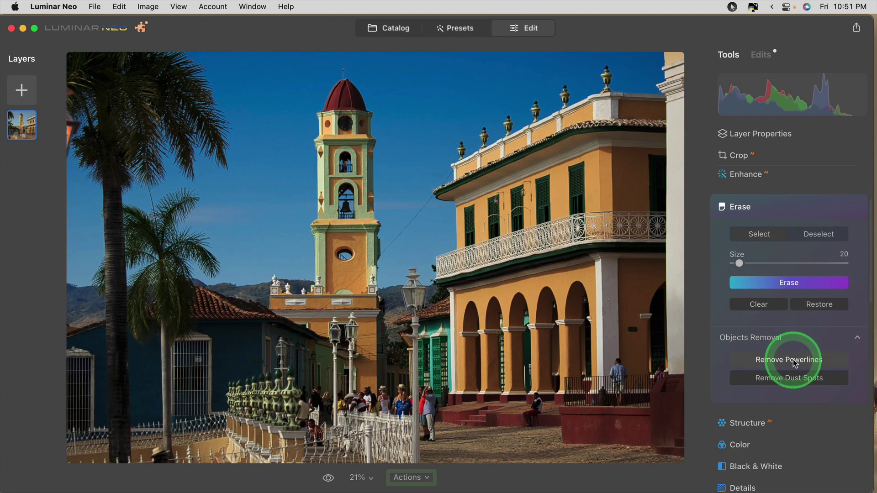
click(793, 360)
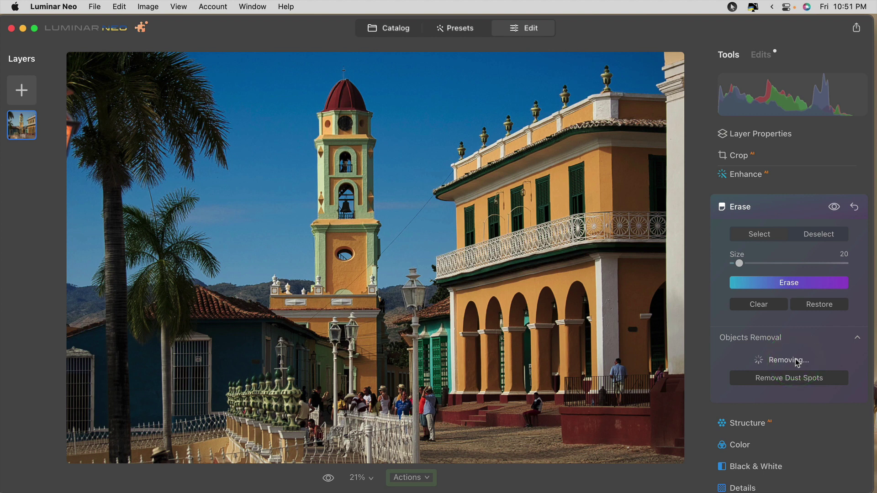
click(834, 209)
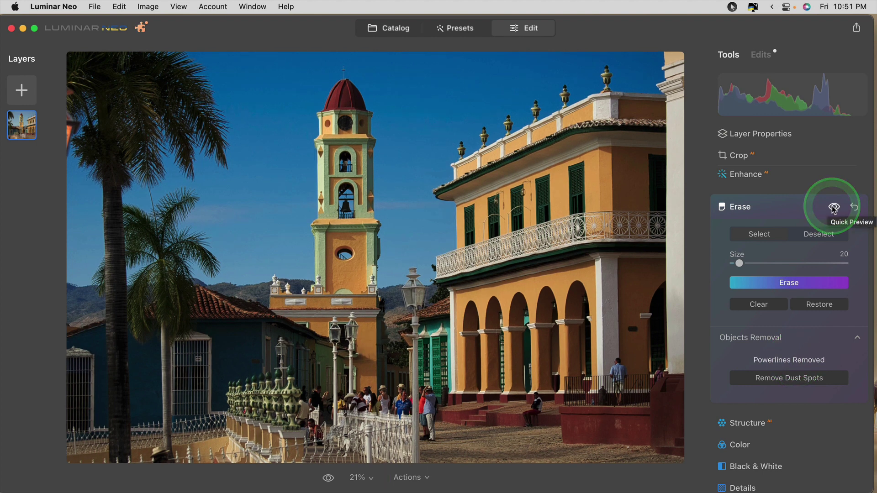
click(833, 209)
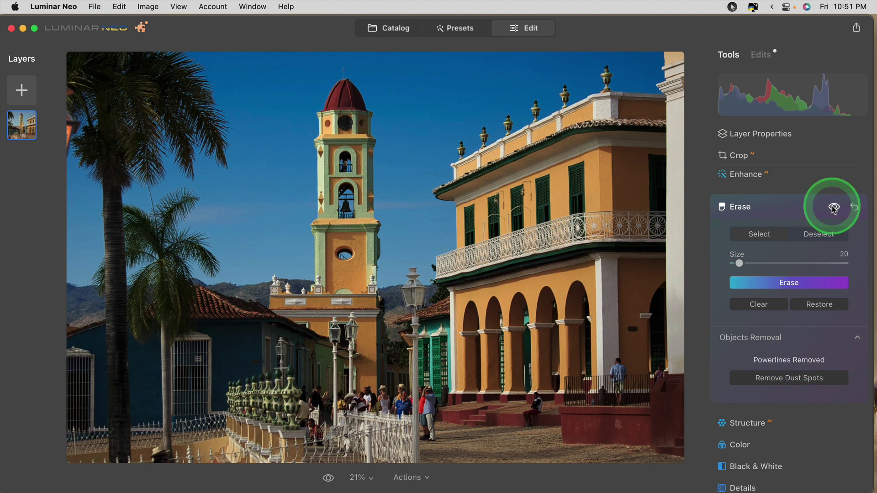
click(833, 208)
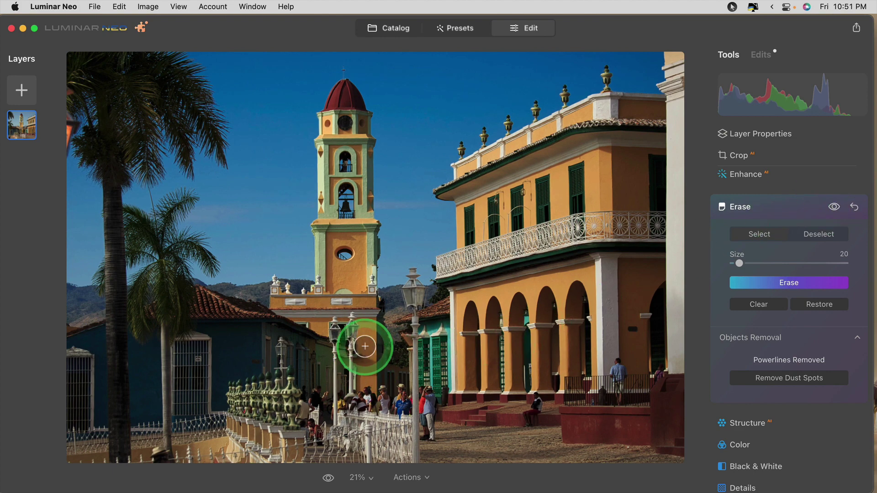
Step: Zoom to 100% and erase a leftover spot on the bell tower with a size-14 brush
scroll(371, 343, up, 5)
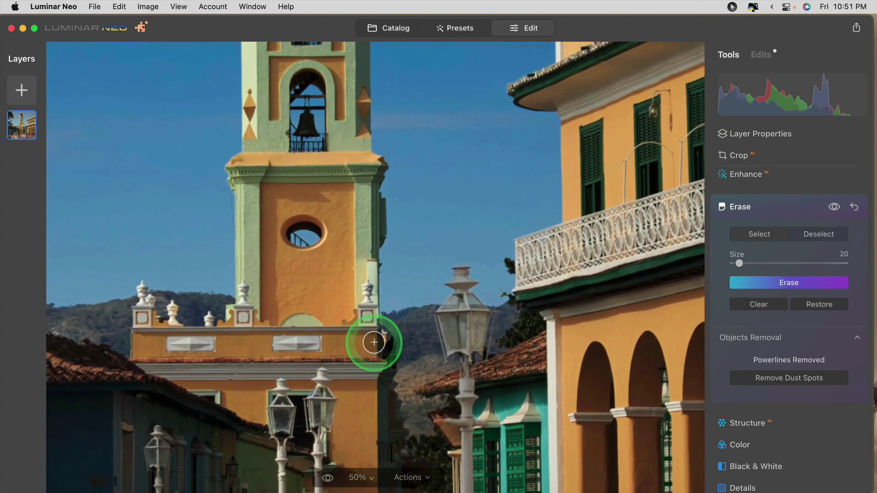
scroll(373, 342, down, 5)
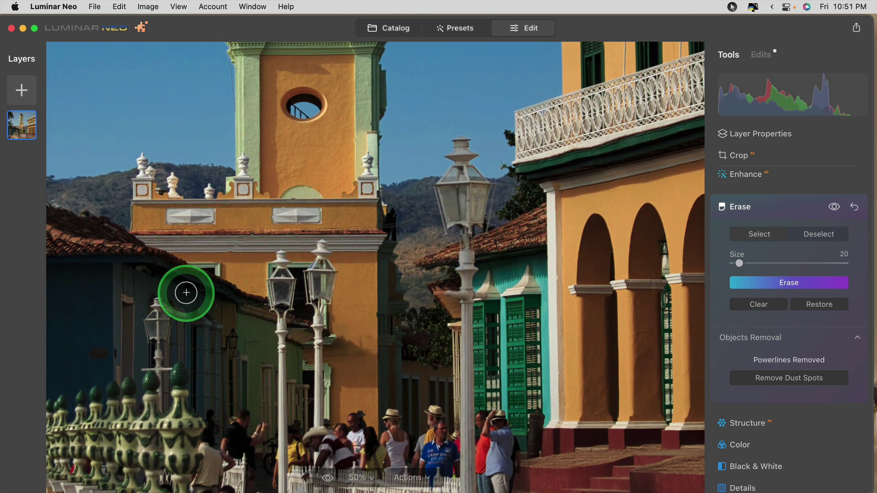
key(super+equal)
scroll(500, 248, up, 4)
scroll(499, 248, left, 2)
scroll(500, 249, up, 1)
scroll(499, 248, left, 1)
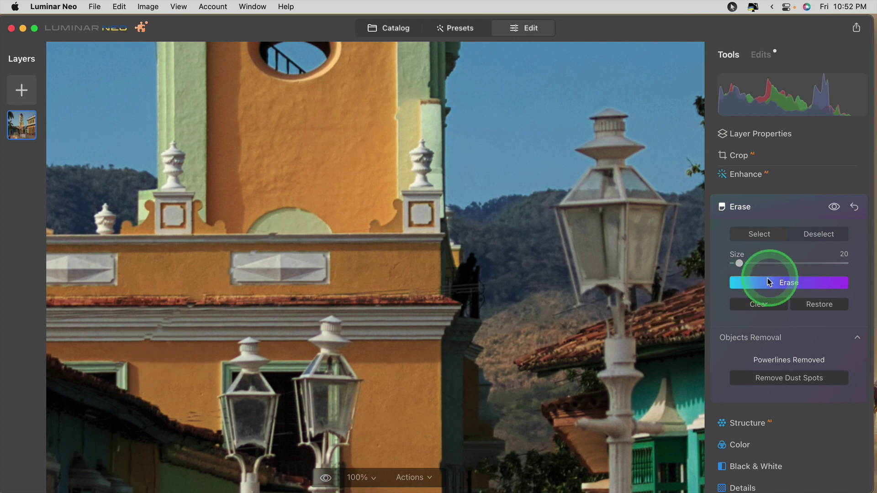
click(273, 234)
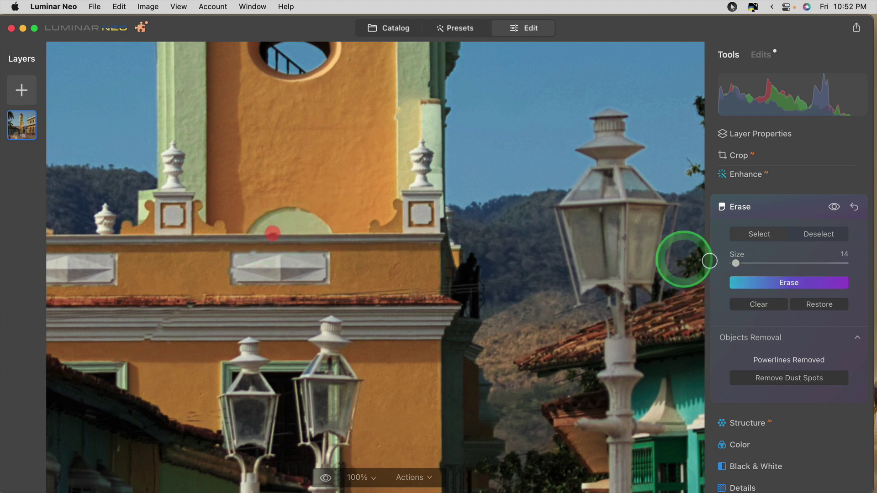
click(762, 283)
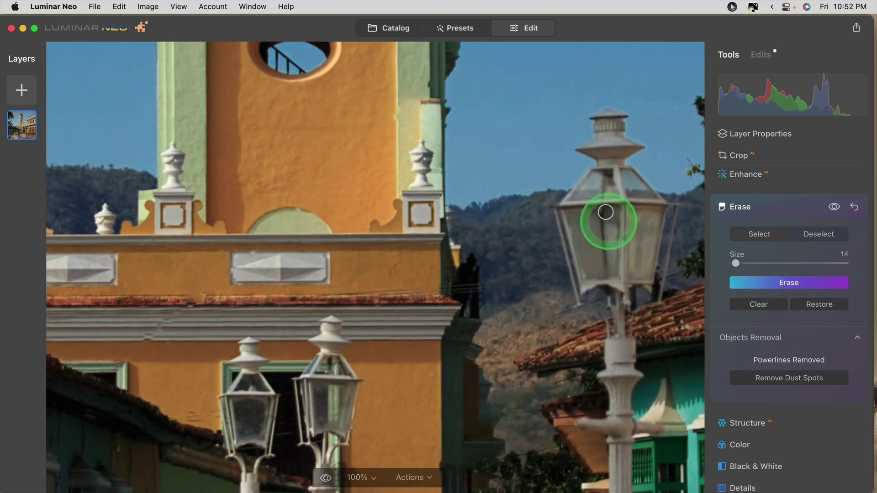
Step: Mark the leftover wire strands on the yellow wall and erase them over several passes
scroll(604, 211, down, 5)
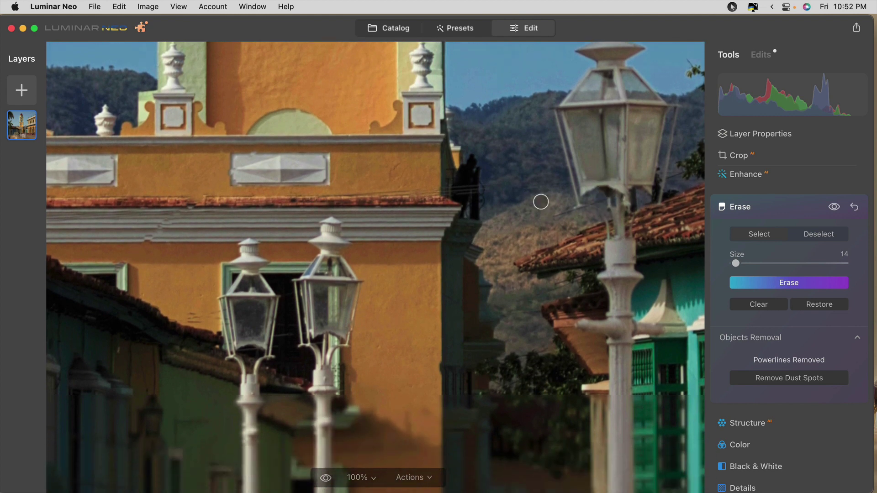
click(253, 153)
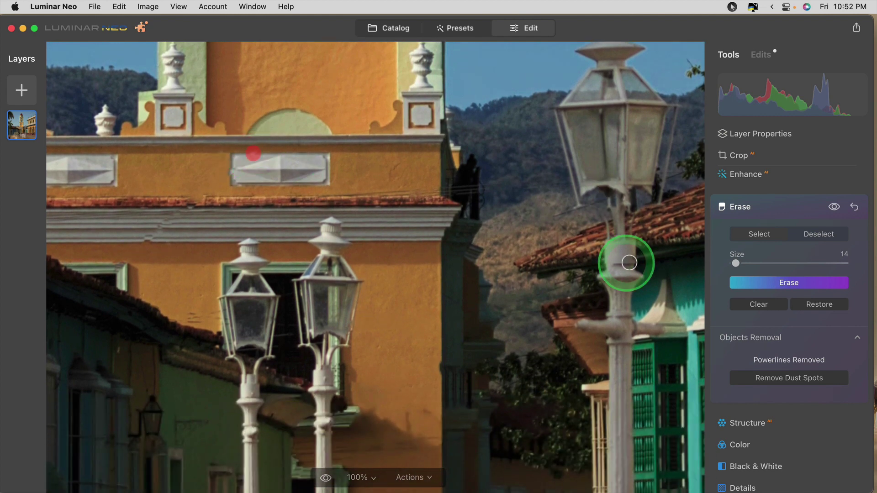
click(790, 284)
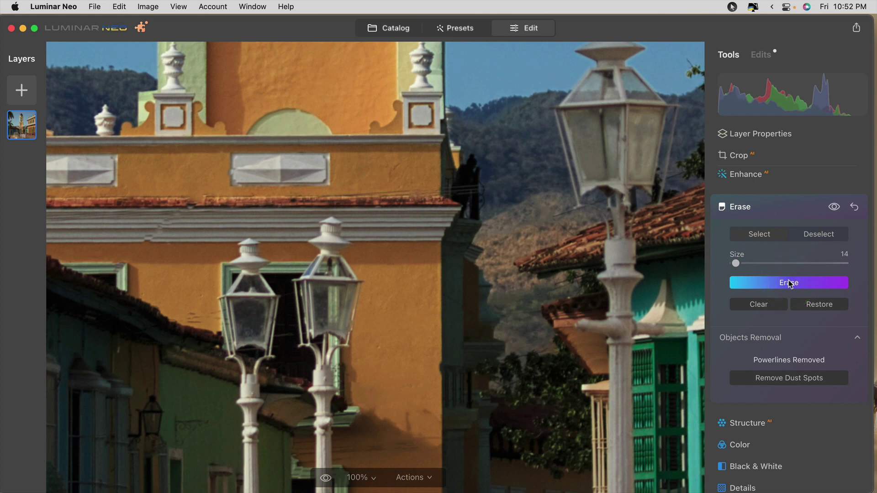
click(791, 283)
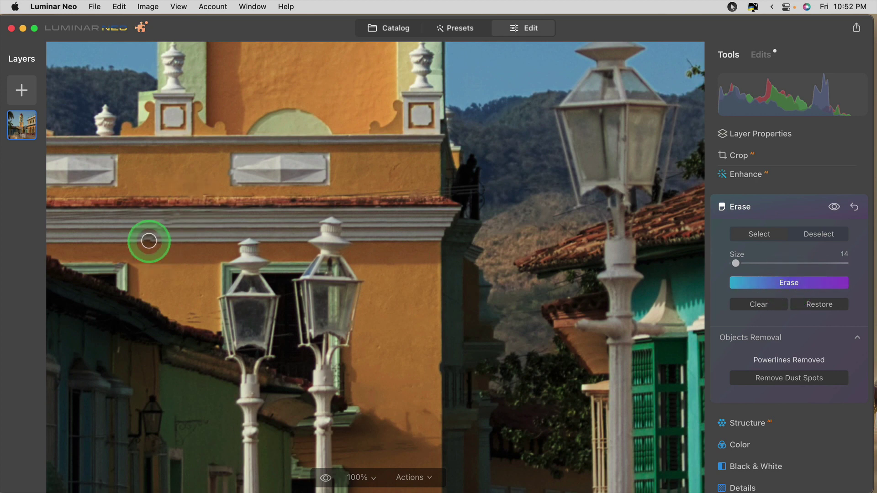
click(777, 284)
click(773, 284)
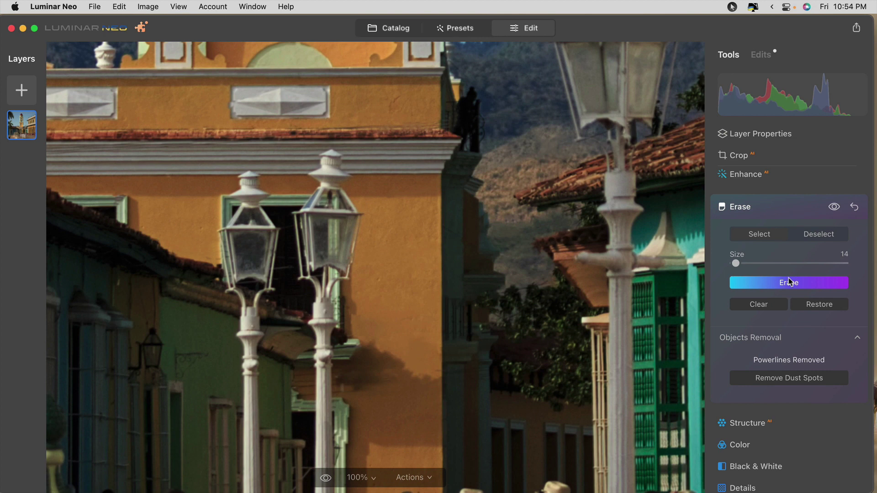
Step: Return to the seagull photo with Enhance expanded, Accent and Sky Enhancer at 0
click(788, 277)
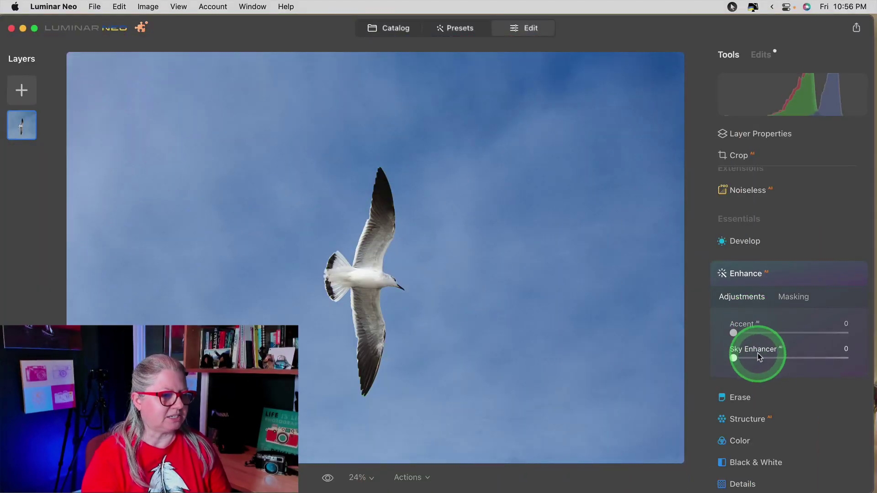
Step: Push Accent to 100, pull it back to 72, and raise Sky Enhancer to 99
click(733, 334)
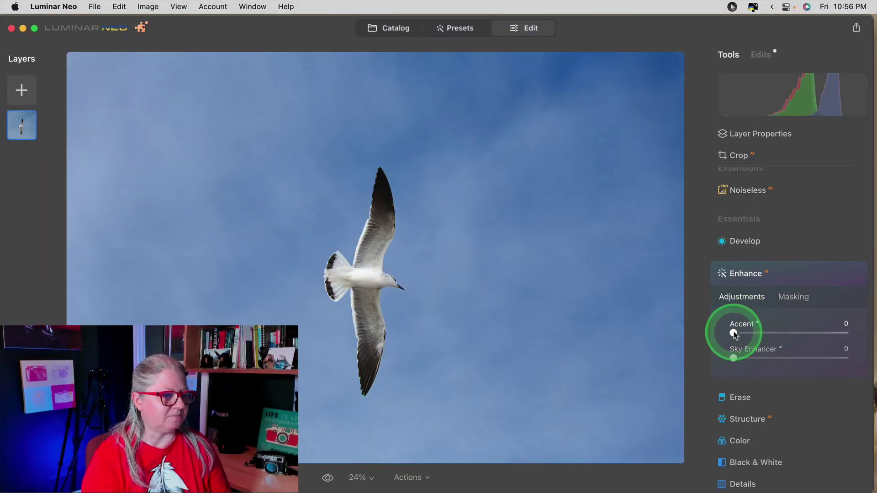
drag(759, 337, 838, 334)
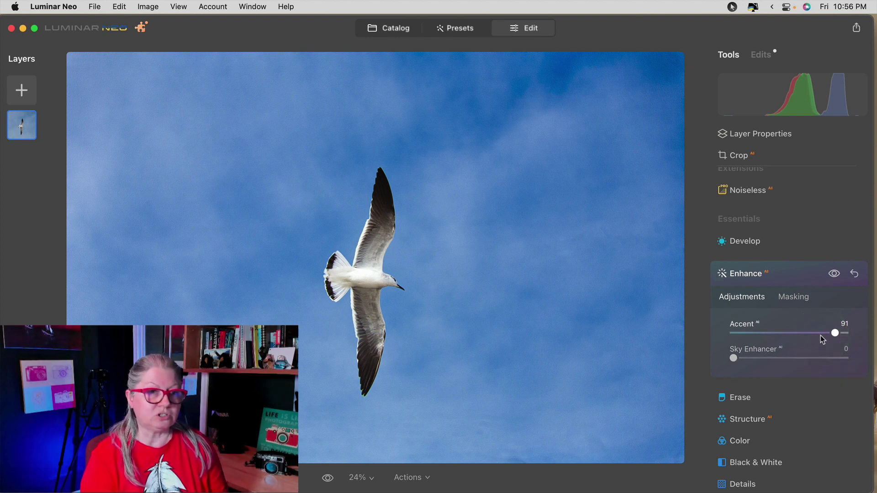
drag(835, 333, 814, 333)
drag(741, 359, 852, 357)
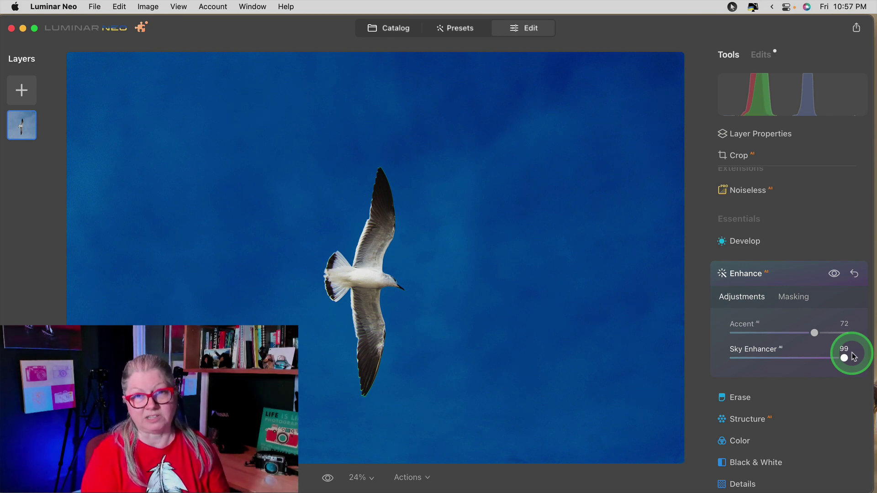
Step: Tone Sky Enhancer down to 14 and settle Accent at 72
drag(854, 358, 750, 350)
mouse_move(814, 333)
mouse_down()
mouse_move(836, 334)
mouse_move(813, 334)
mouse_up()
click(834, 274)
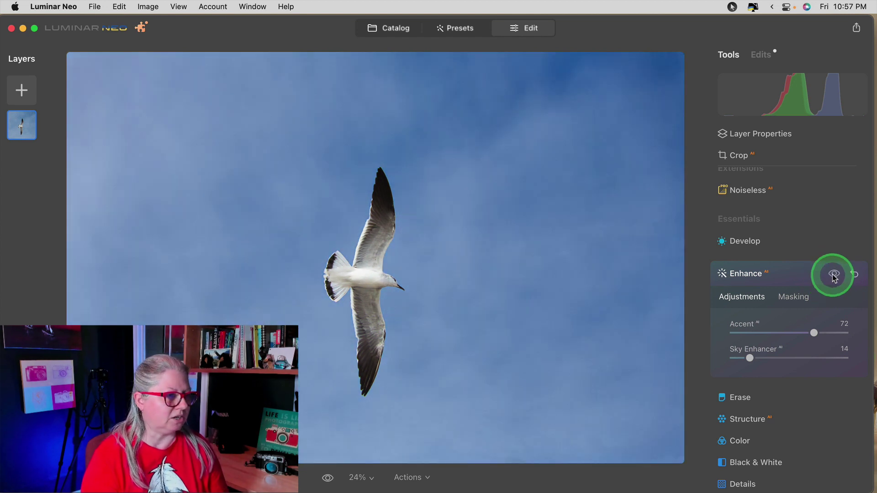
Step: Toggle the Enhance preview repeatedly to compare the original and enhanced seagull photo
click(834, 275)
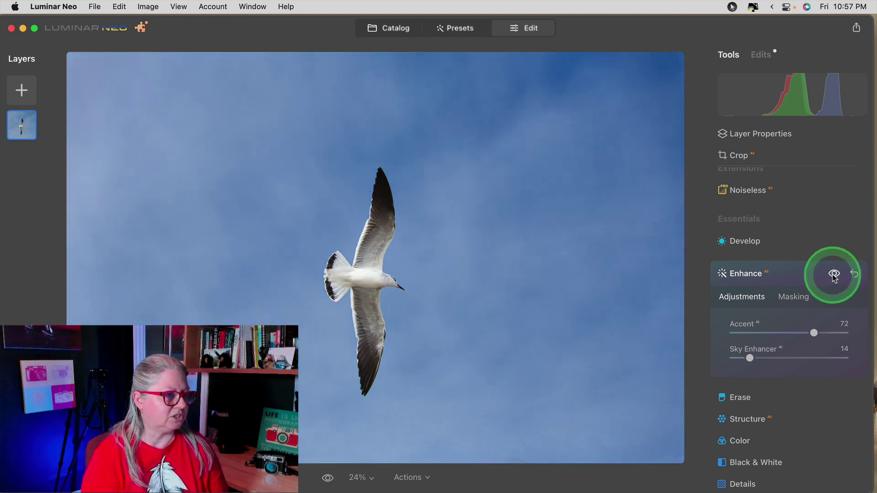
click(834, 275)
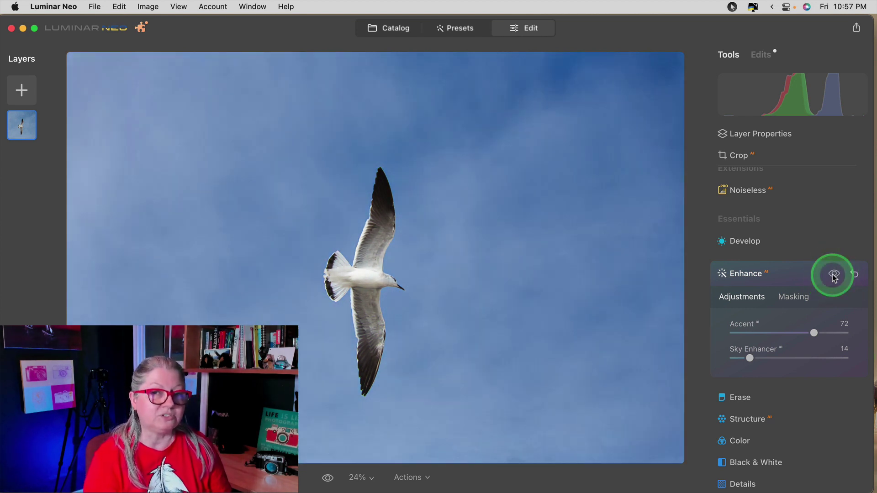
click(834, 275)
click(834, 275)
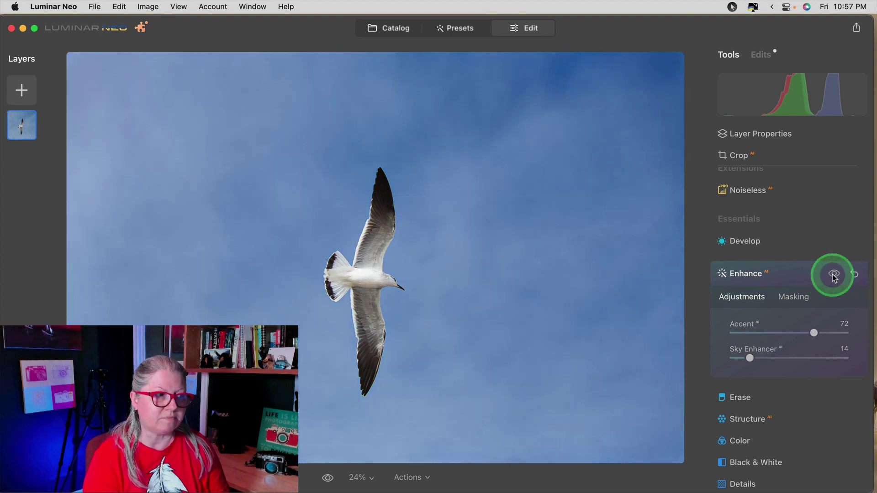
click(834, 275)
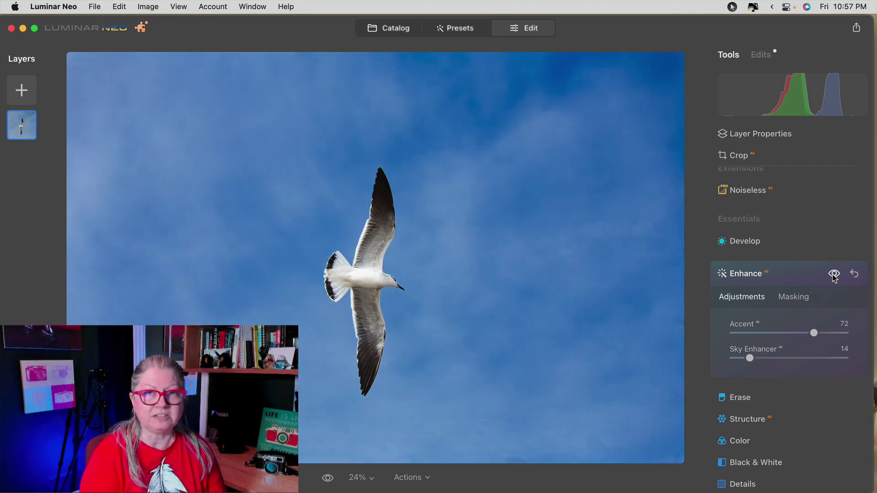
click(834, 275)
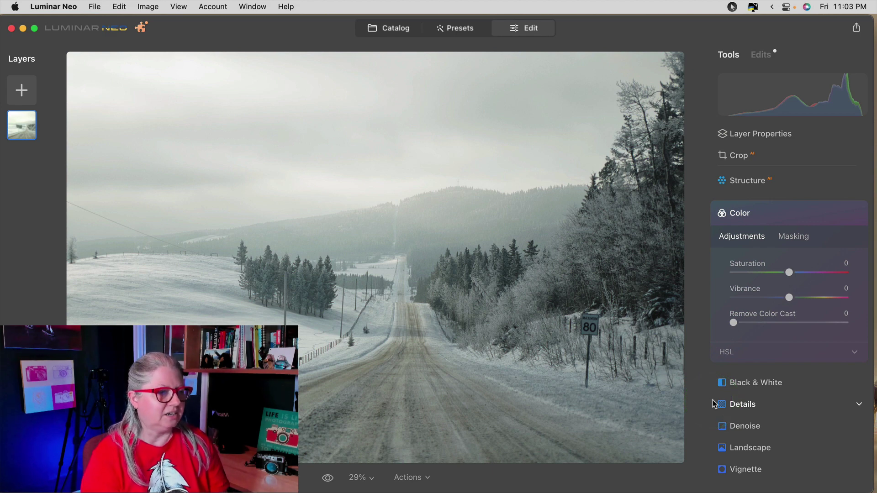
Step: Raise Remove Color Cast on the snowy road photo and fine-tune the amount
click(731, 318)
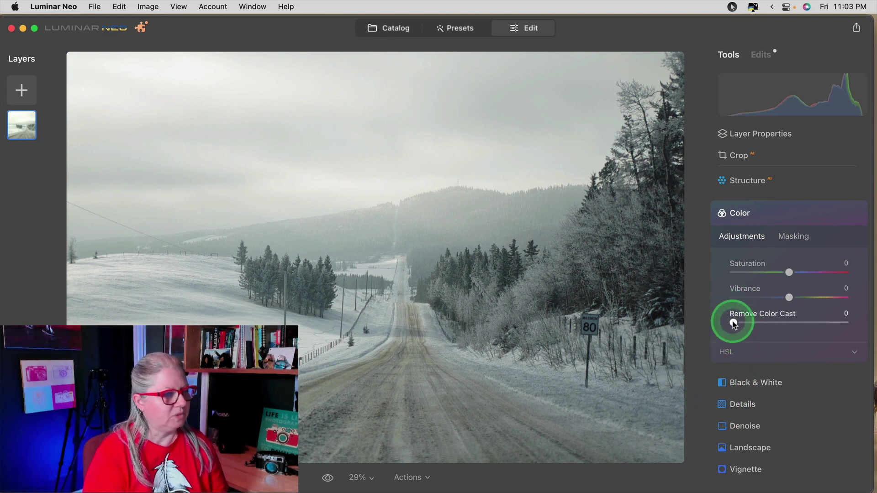
drag(749, 325, 784, 323)
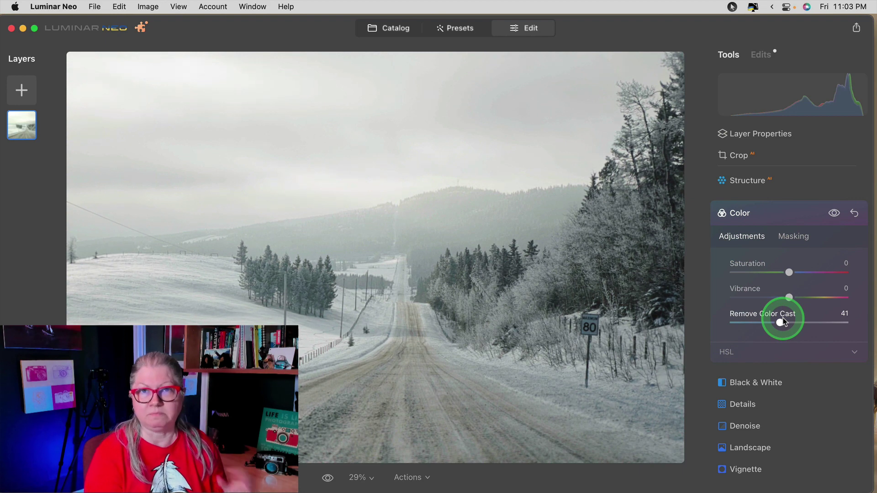
drag(787, 322, 782, 353)
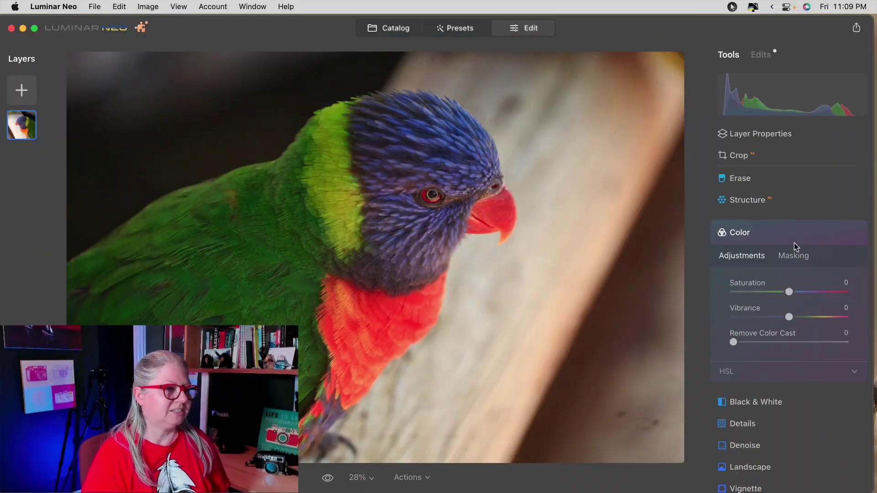
Step: Collapse the Color and Light sections to bring the Develop Blacks & Whites sliders into view
click(791, 241)
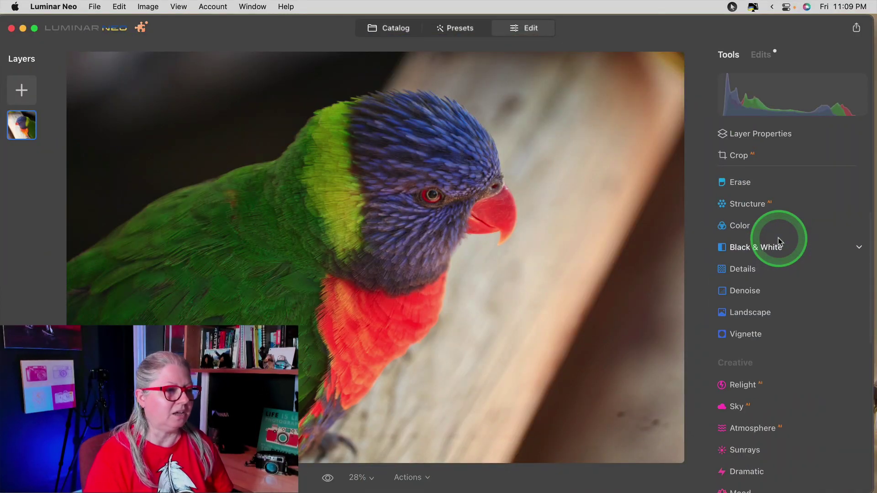
click(772, 251)
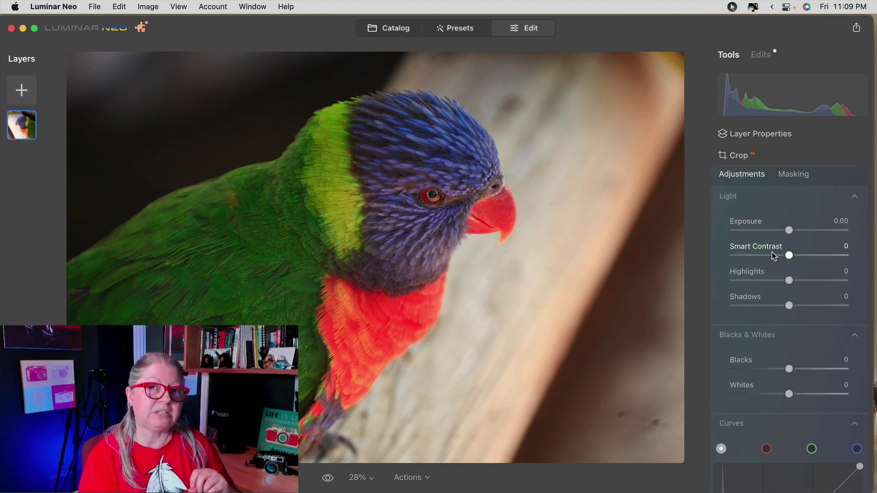
scroll(773, 256, up, 1)
click(854, 218)
click(792, 256)
click(737, 240)
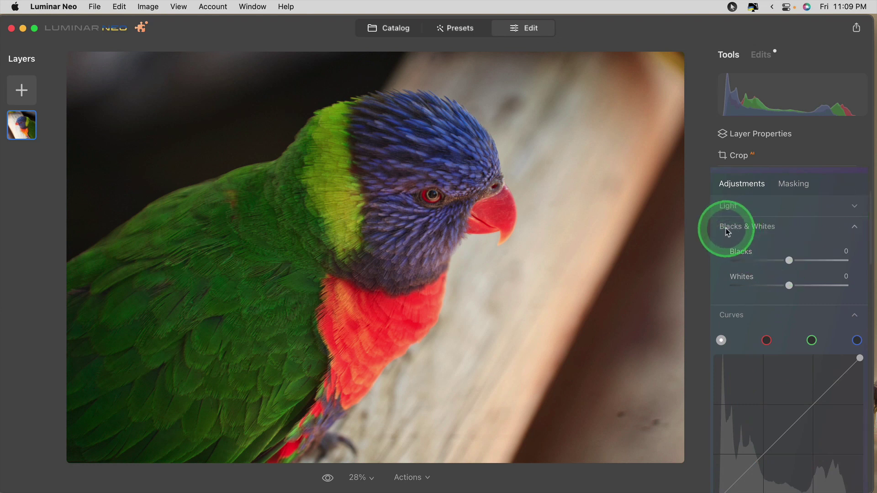
scroll(749, 234, down, 3)
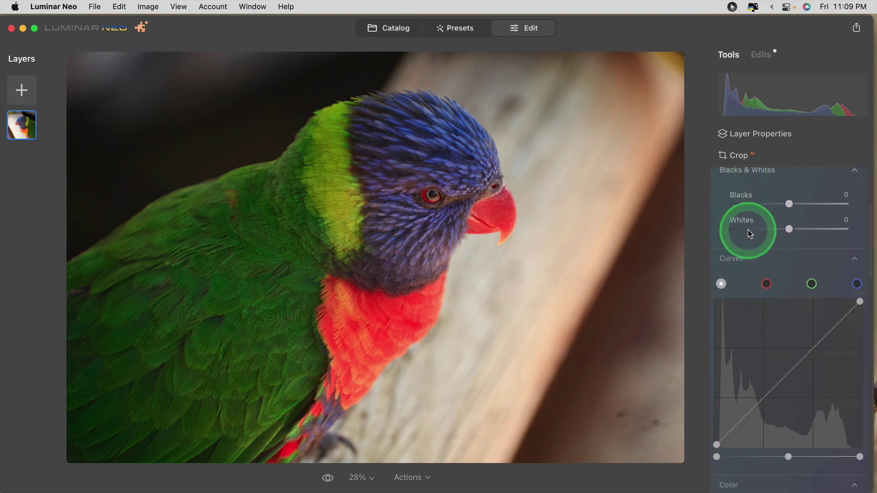
scroll(749, 234, down, 2)
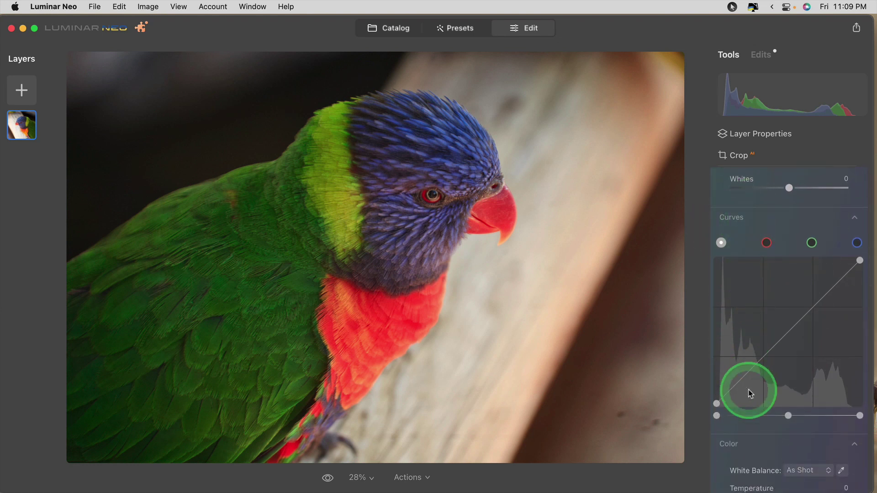
scroll(750, 393, up, 1)
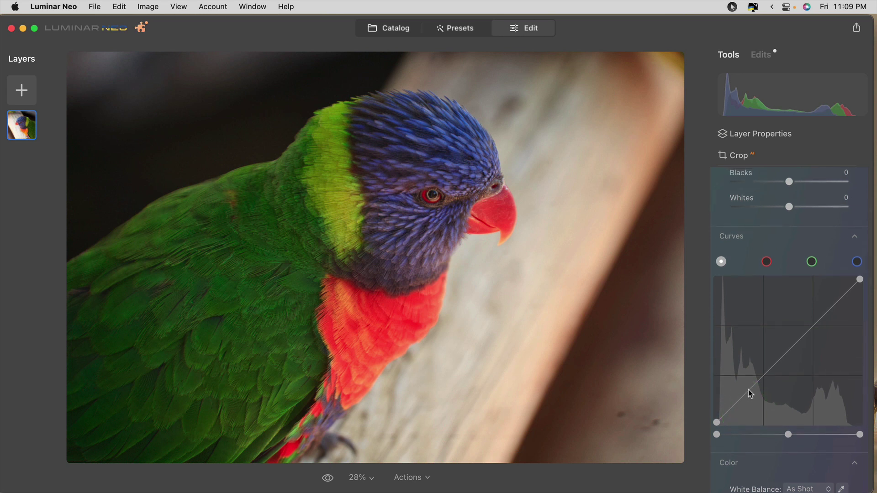
scroll(749, 392, up, 4)
click(787, 286)
Step: Drag Blacks down to around -60 and set Whites to 13
click(789, 270)
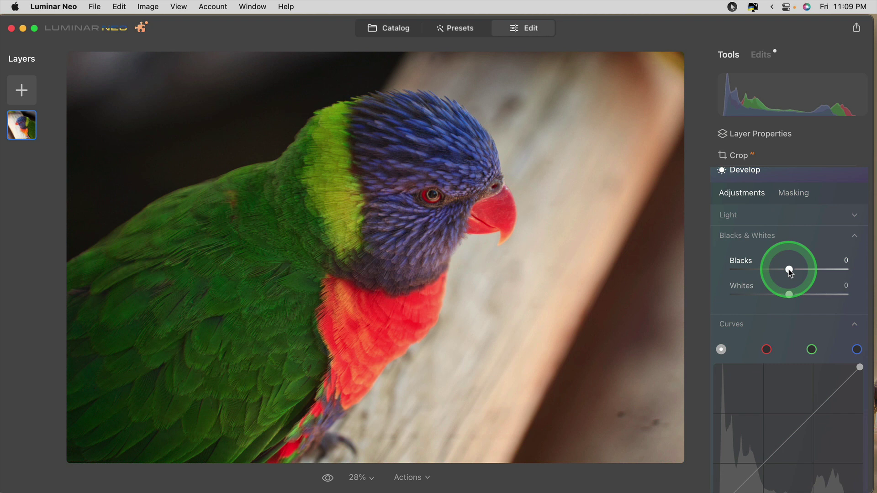
click(789, 271)
drag(790, 270, 731, 271)
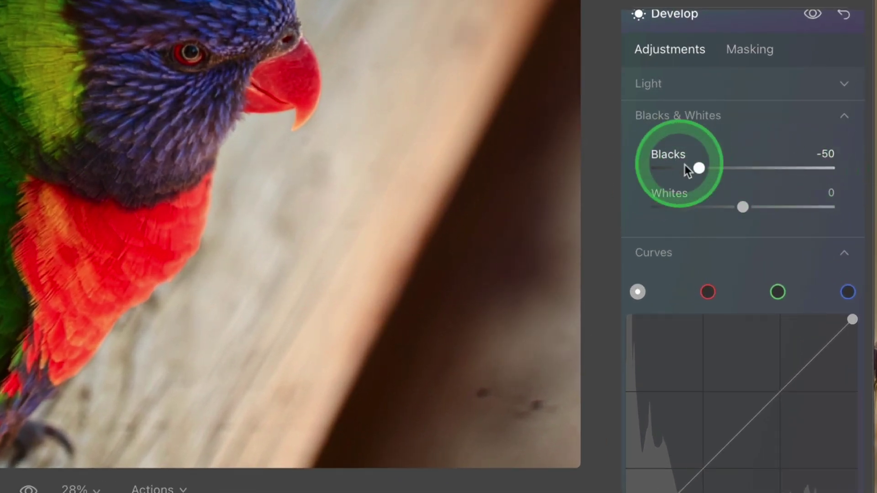
drag(694, 168, 715, 173)
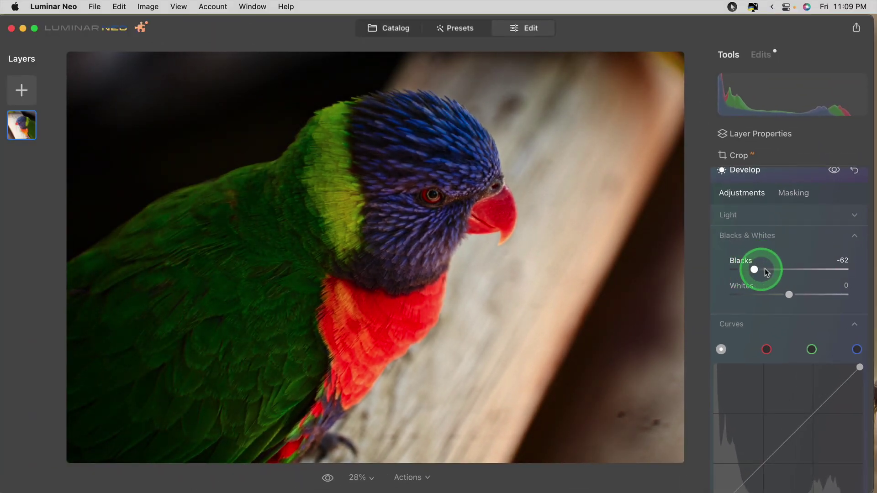
mouse_move(771, 273)
mouse_down()
mouse_move(747, 270)
mouse_move(756, 273)
mouse_up()
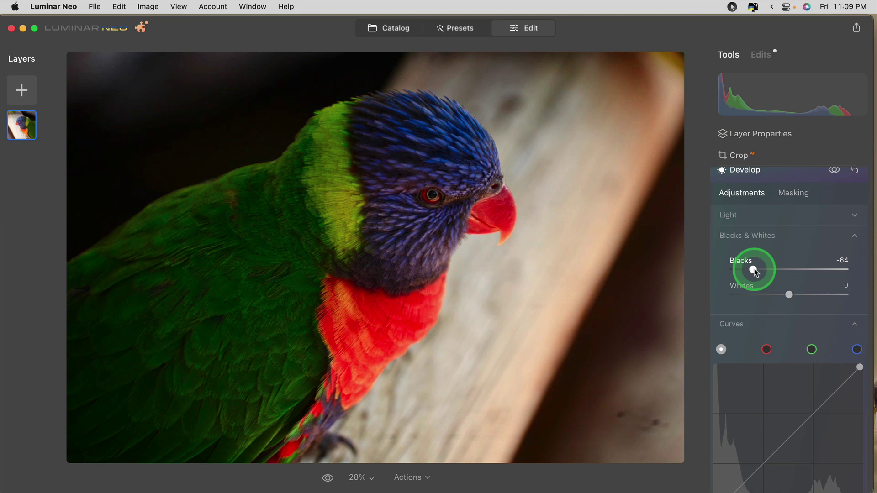
mouse_move(756, 273)
mouse_down()
mouse_move(776, 270)
mouse_move(746, 268)
mouse_move(756, 270)
mouse_up()
mouse_move(789, 295)
mouse_down()
mouse_move(806, 296)
mouse_move(797, 295)
mouse_up()
mouse_move(754, 270)
mouse_down()
mouse_move(766, 273)
mouse_move(752, 270)
mouse_up()
Step: Toggle the Develop preview to compare, then lighten Blacks toward -37
click(833, 173)
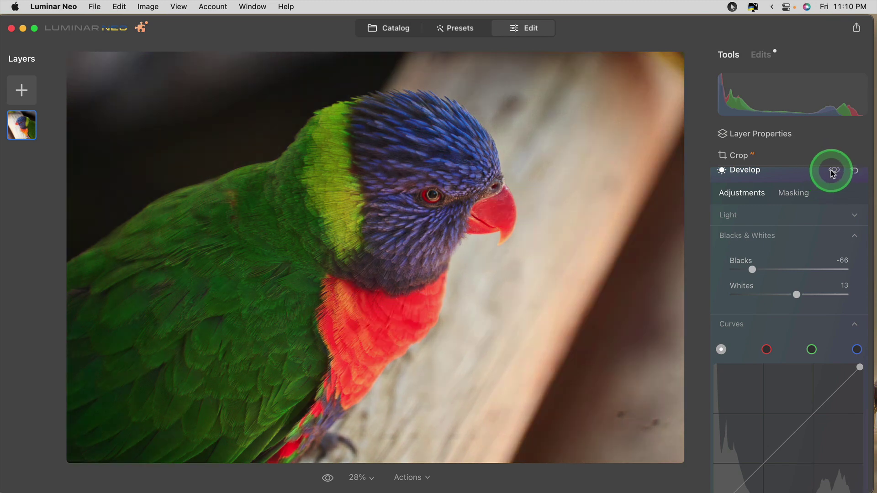
click(833, 173)
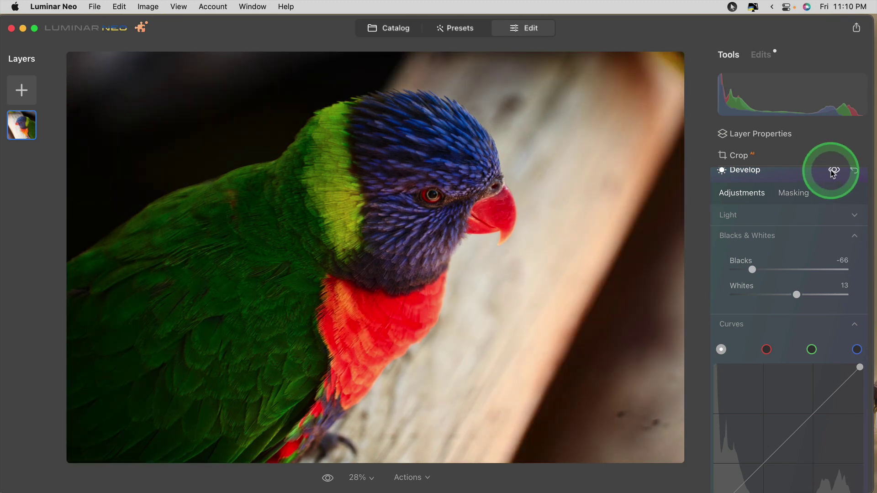
click(833, 172)
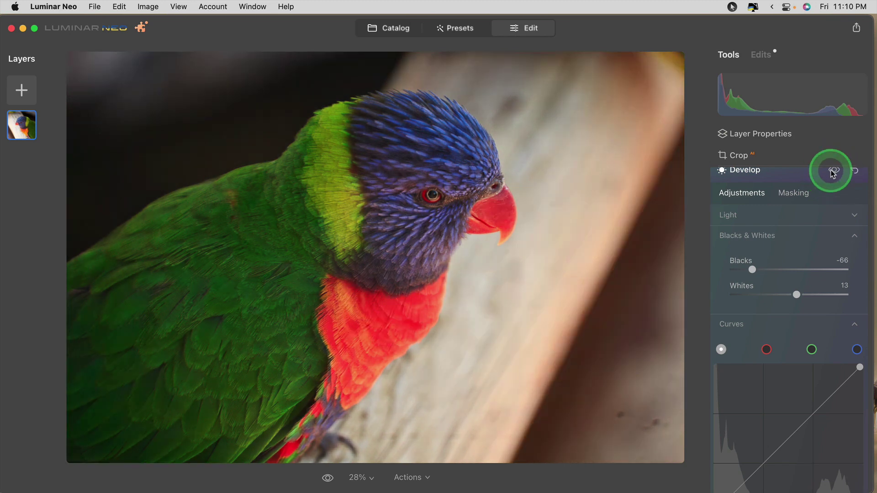
click(833, 172)
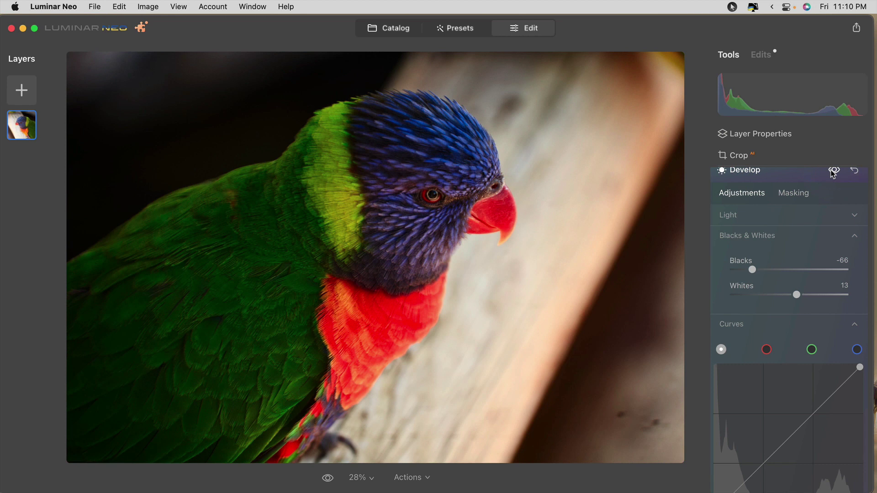
drag(752, 270, 774, 267)
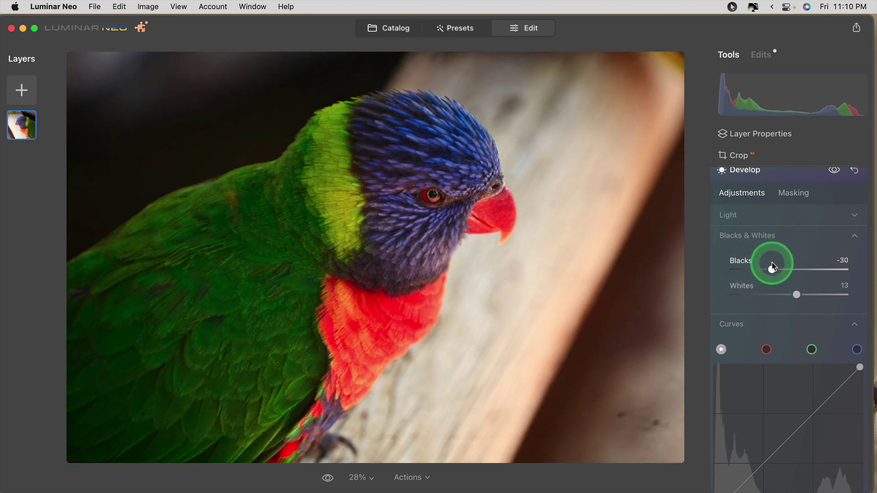
Step: Ease Blacks to -30, then try moving the Curves black point and return it
scroll(767, 261, down, 5)
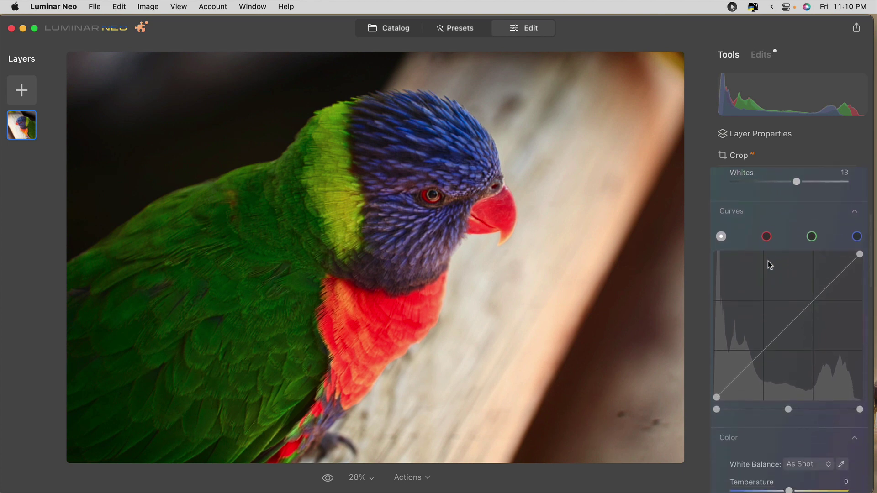
click(733, 391)
mouse_move(733, 391)
mouse_down()
mouse_move(720, 309)
mouse_move(718, 413)
mouse_move(711, 270)
mouse_move(710, 340)
mouse_move(845, 395)
mouse_move(851, 106)
mouse_move(721, 108)
mouse_move(724, 421)
mouse_move(716, 408)
mouse_move(714, 415)
mouse_up()
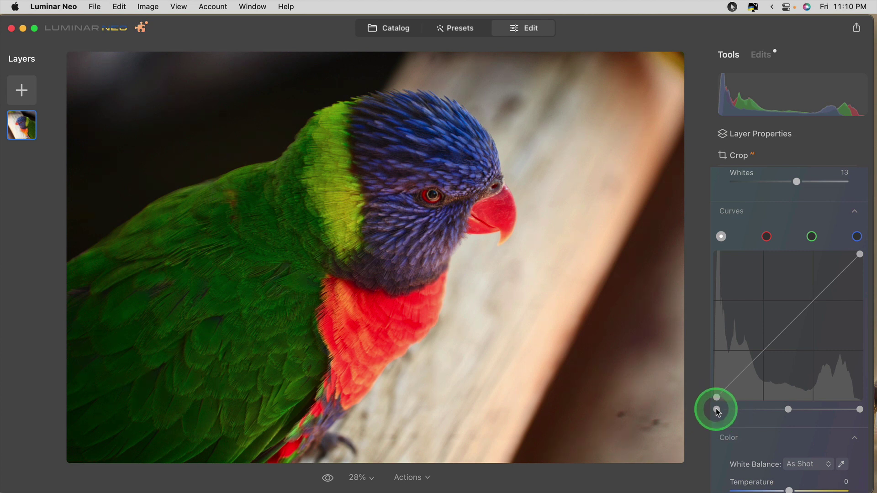
drag(717, 412, 773, 412)
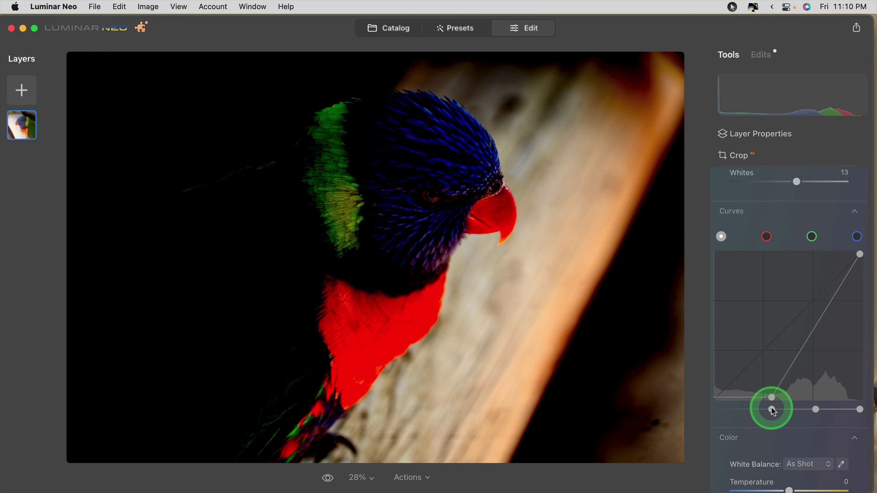
drag(773, 412, 730, 413)
Step: Toggle the Develop preview to compare the lorikeet before and after
scroll(833, 221, up, 4)
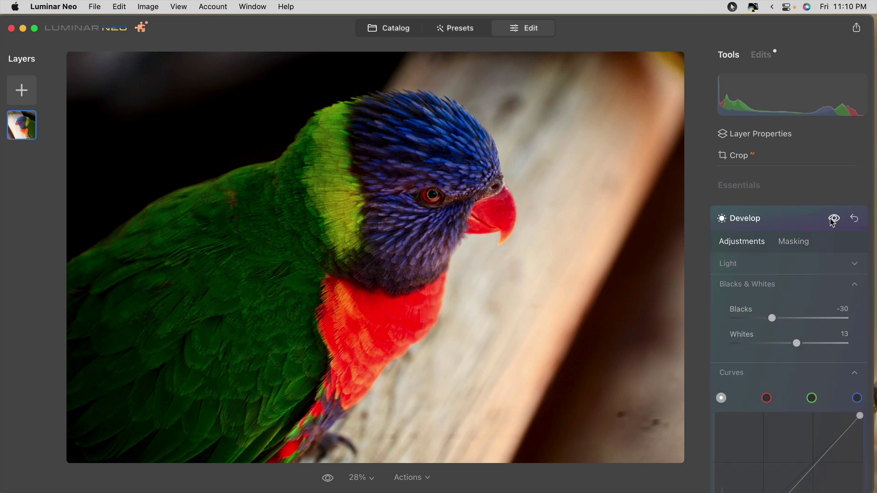
click(833, 219)
click(833, 220)
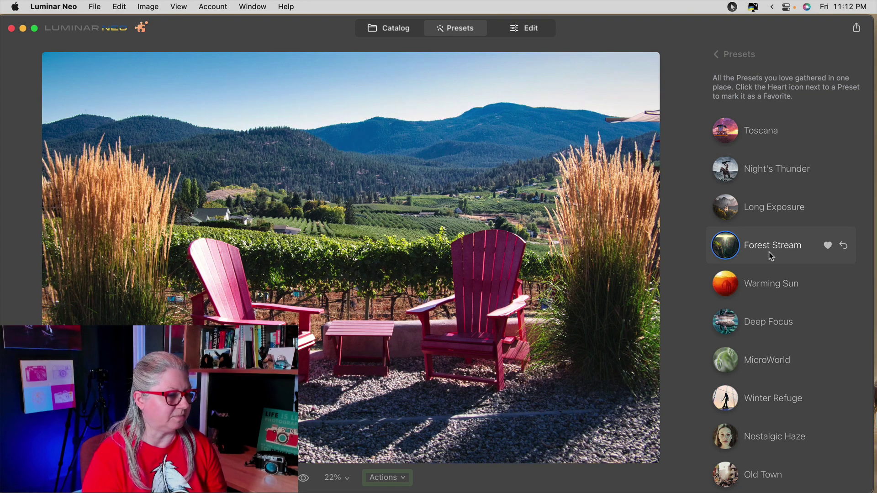
Step: Preview the Warming Sun preset on the vineyard, then apply Nostalgic Haze instead
click(769, 295)
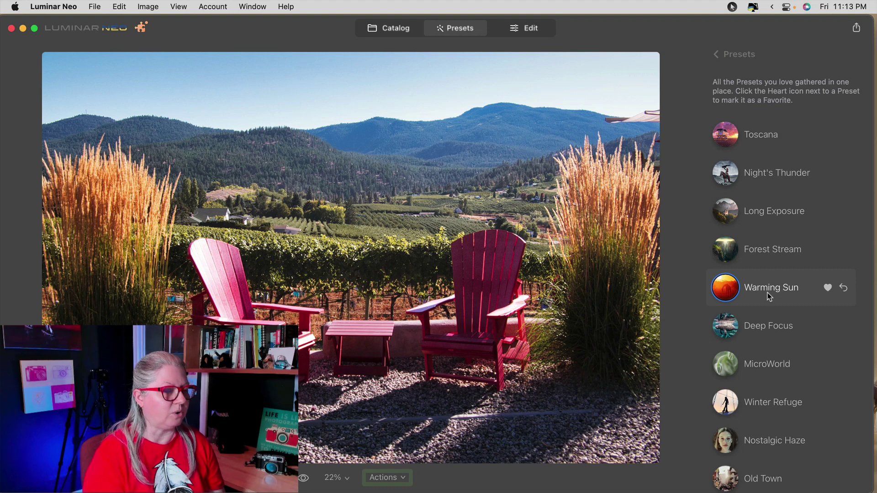
scroll(767, 293, down, 1)
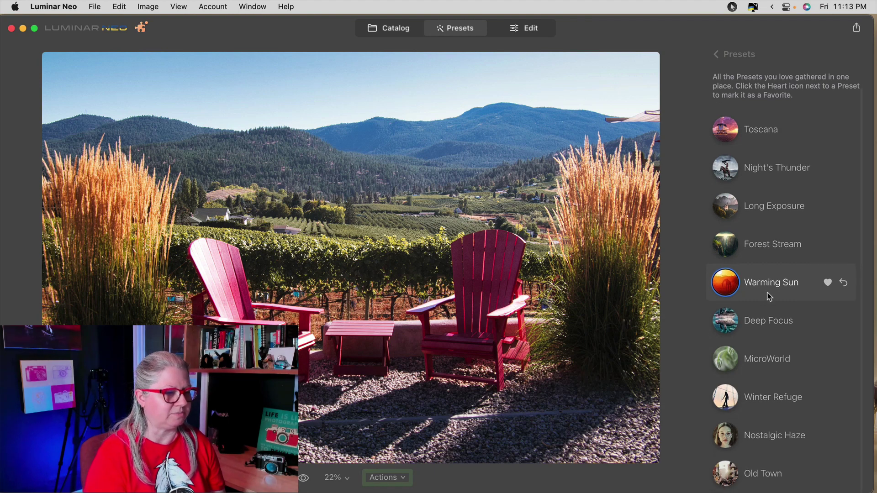
click(756, 446)
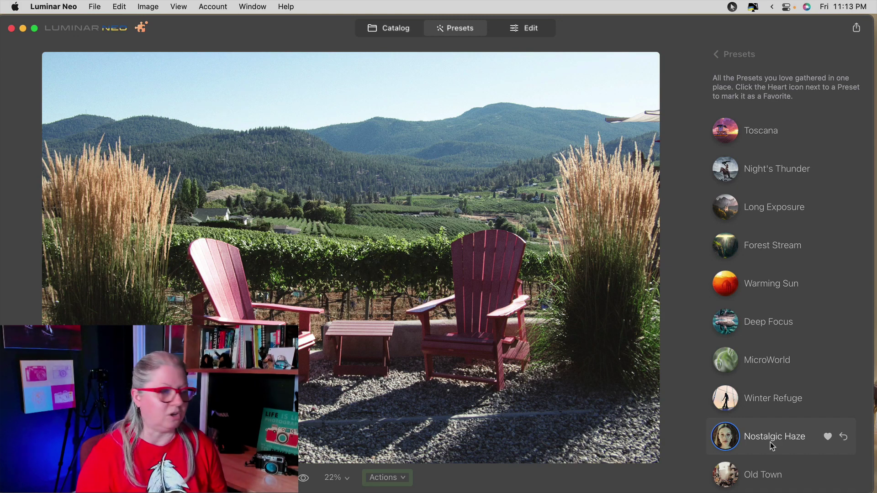
Step: On the vineyard photo's edits, pull Develop Highlights down to -45 and lower Exposure slightly
click(532, 35)
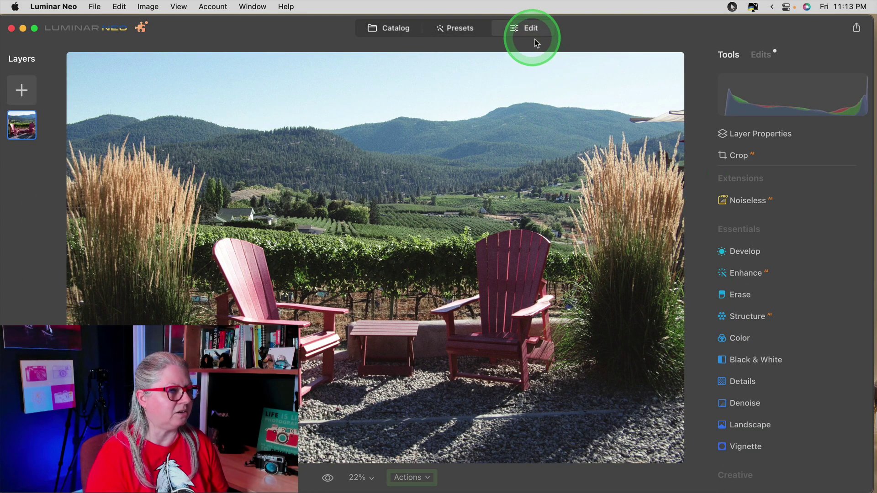
click(761, 55)
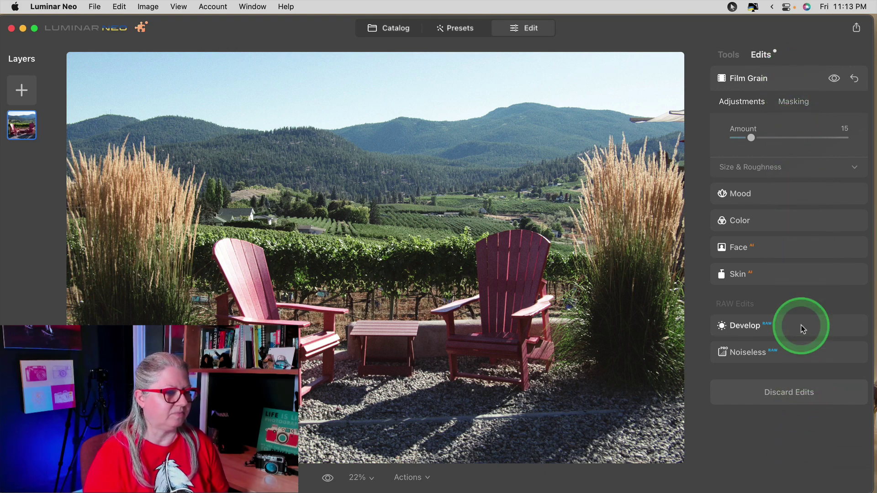
click(782, 196)
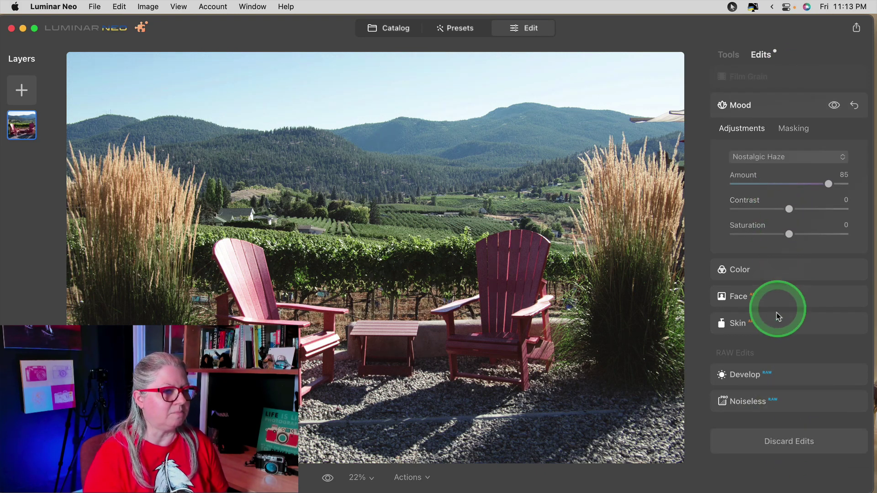
click(749, 374)
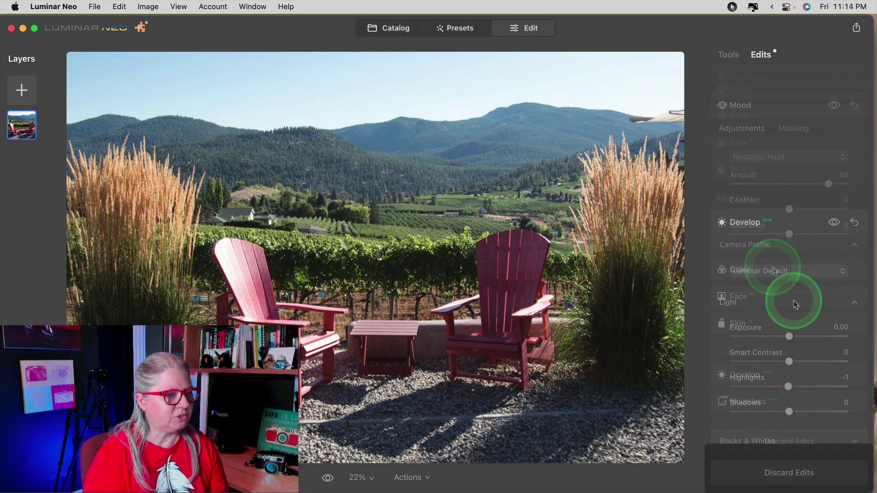
scroll(774, 278, down, 4)
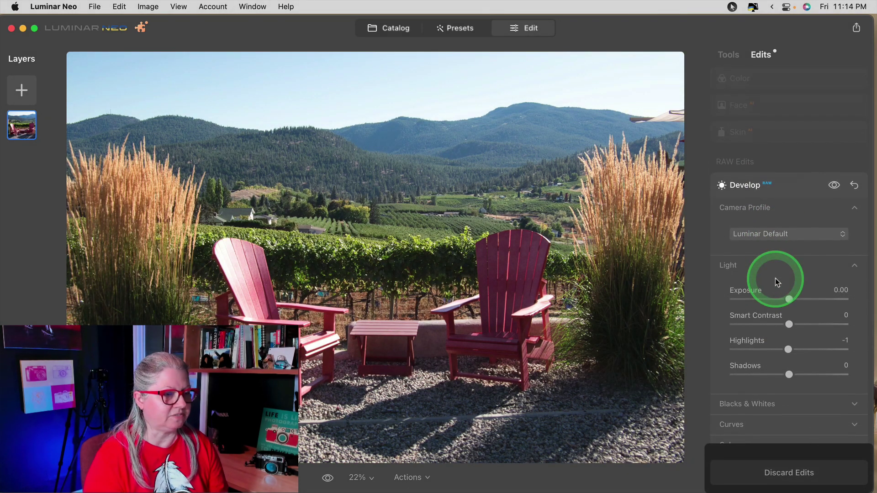
drag(787, 306, 760, 305)
drag(789, 255, 790, 259)
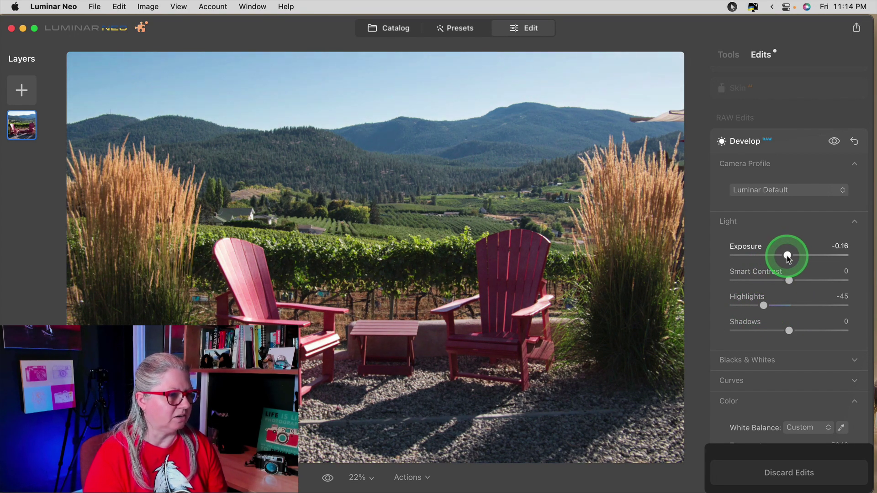
Step: Reduce the Nostalgic Haze Mood amount from 85 to about 45
scroll(779, 351, up, 5)
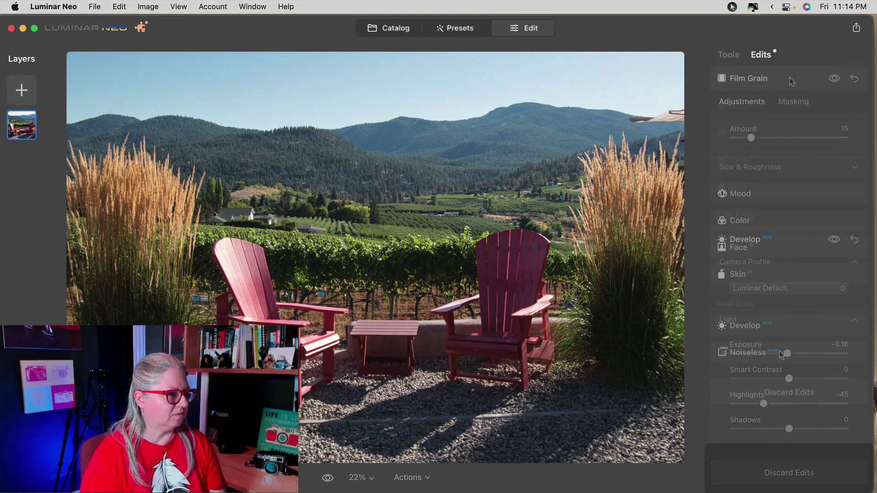
click(786, 77)
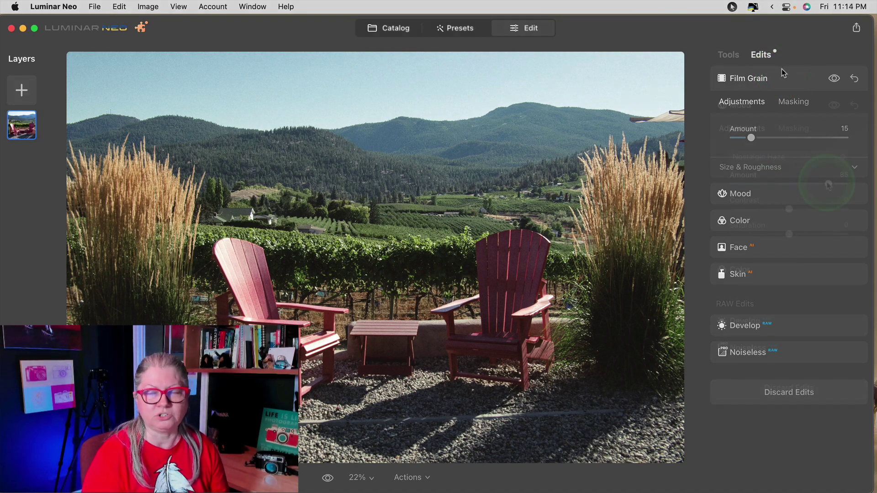
click(828, 188)
drag(828, 185, 771, 185)
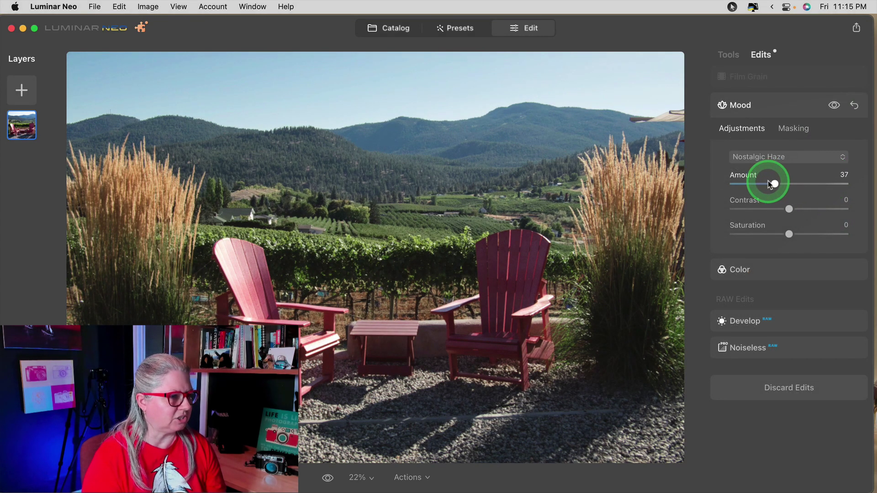
mouse_move(771, 185)
mouse_down()
mouse_move(825, 184)
mouse_move(756, 182)
mouse_move(773, 184)
mouse_up()
Step: Expand the vineyard's Film Grain settings to show its Amount of 15
click(758, 77)
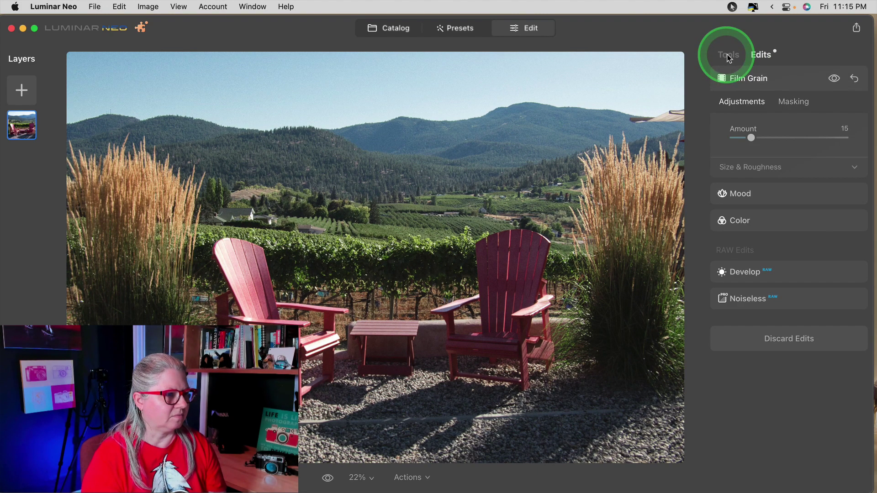